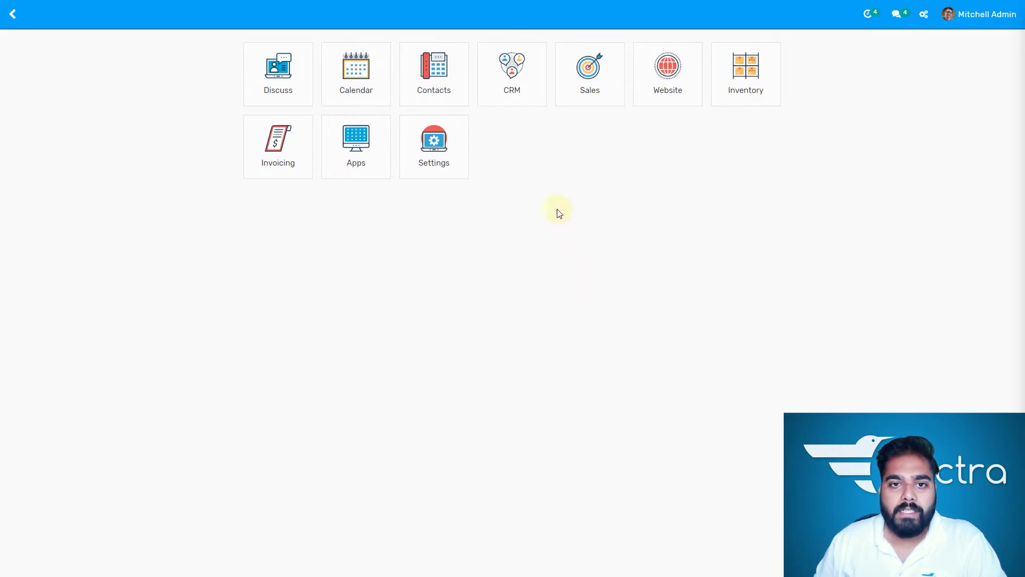
Create a new product in the Website module's product list and name it Acoustic Guitar
left_click(670, 93)
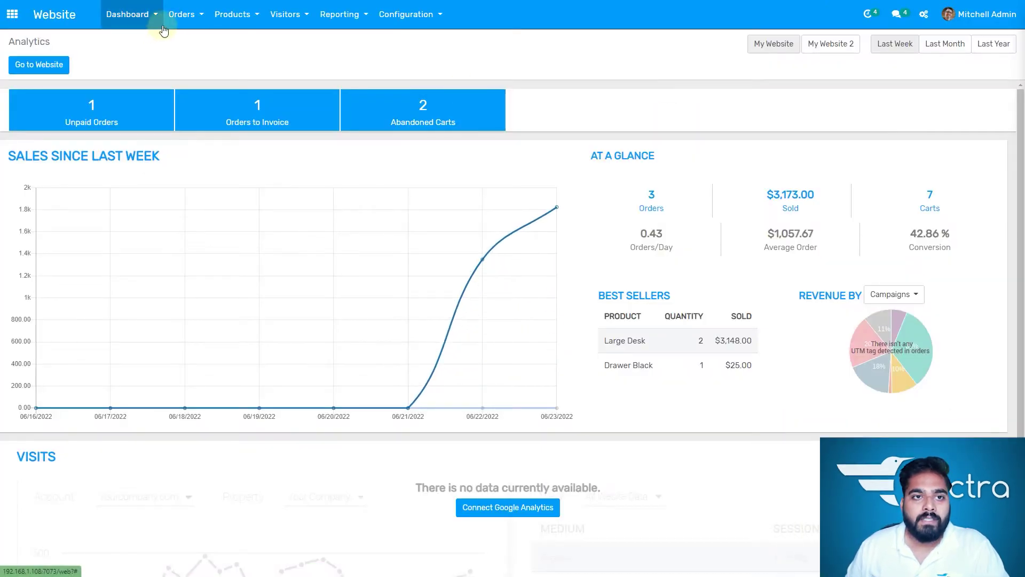
left_click(230, 15)
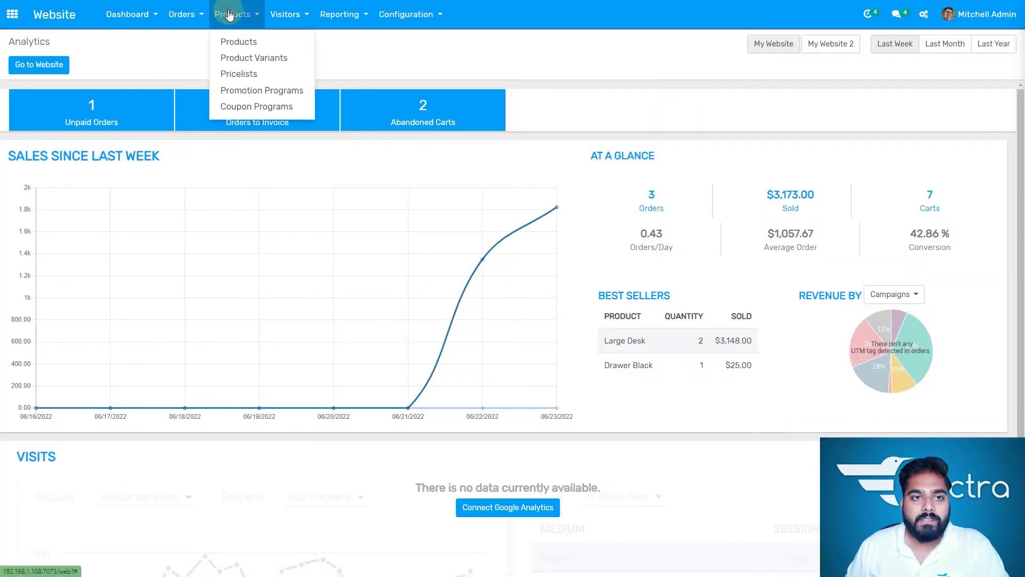
left_click(247, 46)
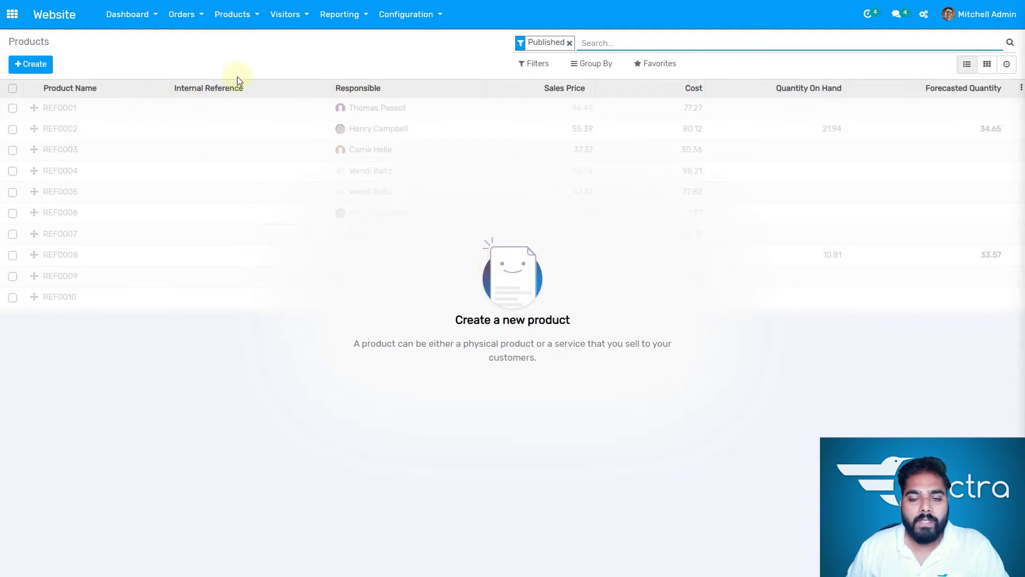
left_click(32, 64)
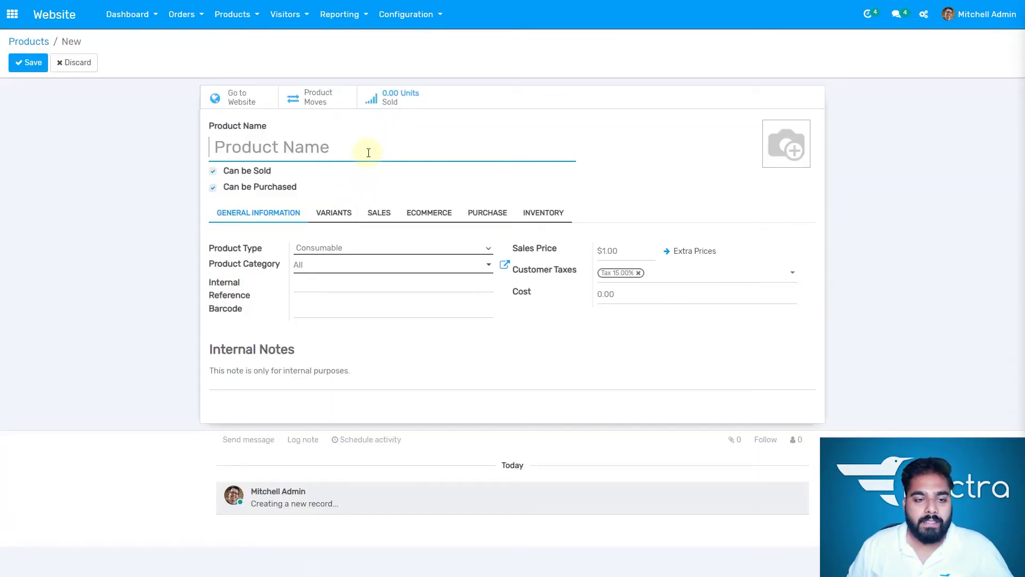
type("Acoustic Guitar")
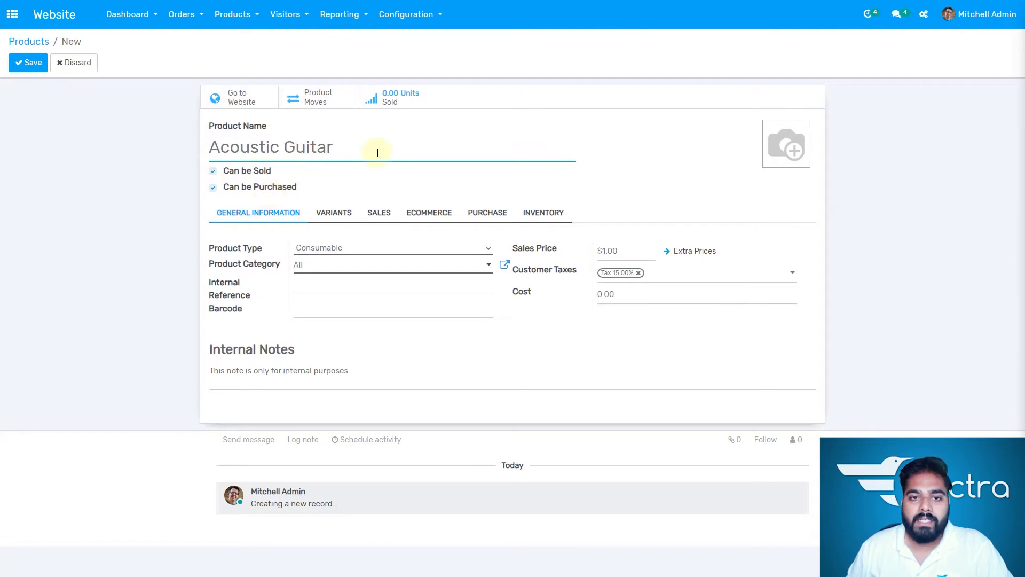
Upload Dreadnought Acoustic Guitar.jfif from the image folder's Entertaiment subfolder as the product's image
mouse_move(770, 142)
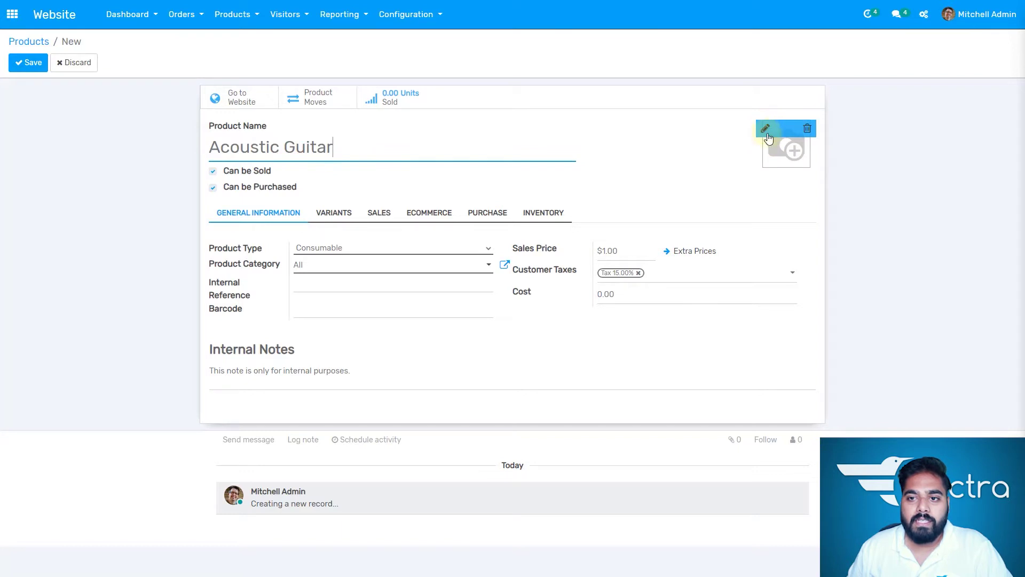
left_click(795, 149)
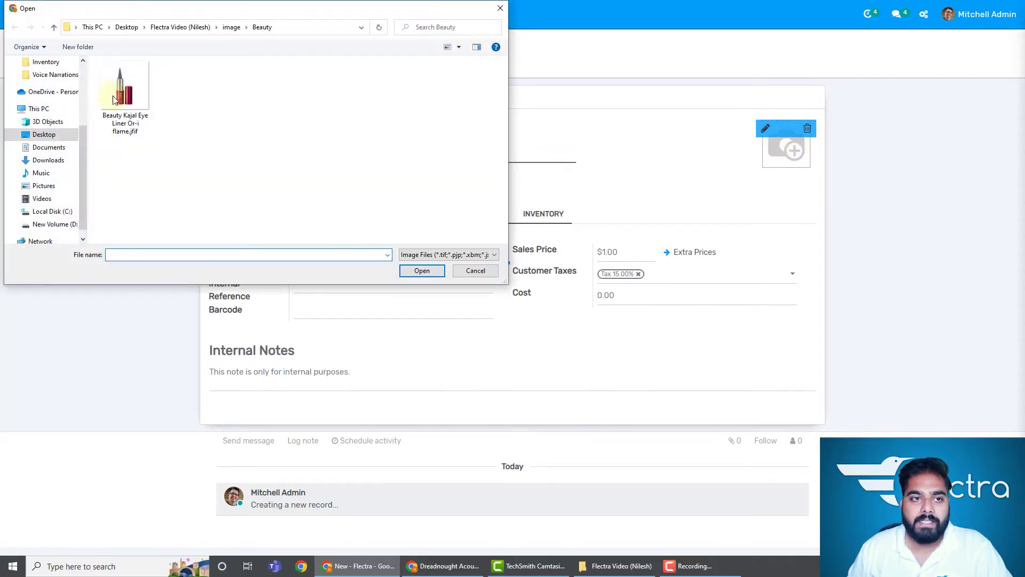
left_click(231, 27)
double_click(171, 103)
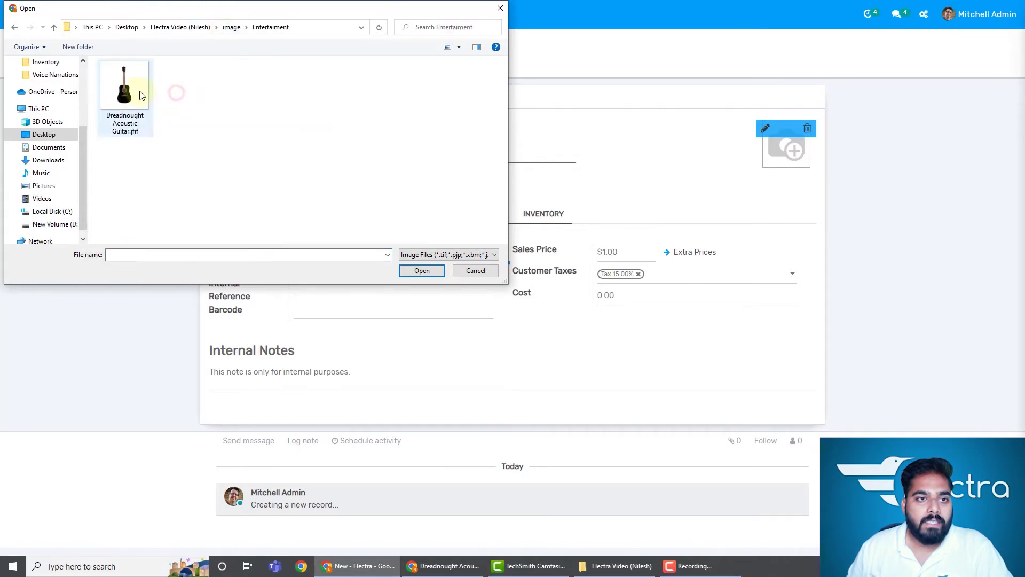
left_click(124, 85)
left_click(420, 271)
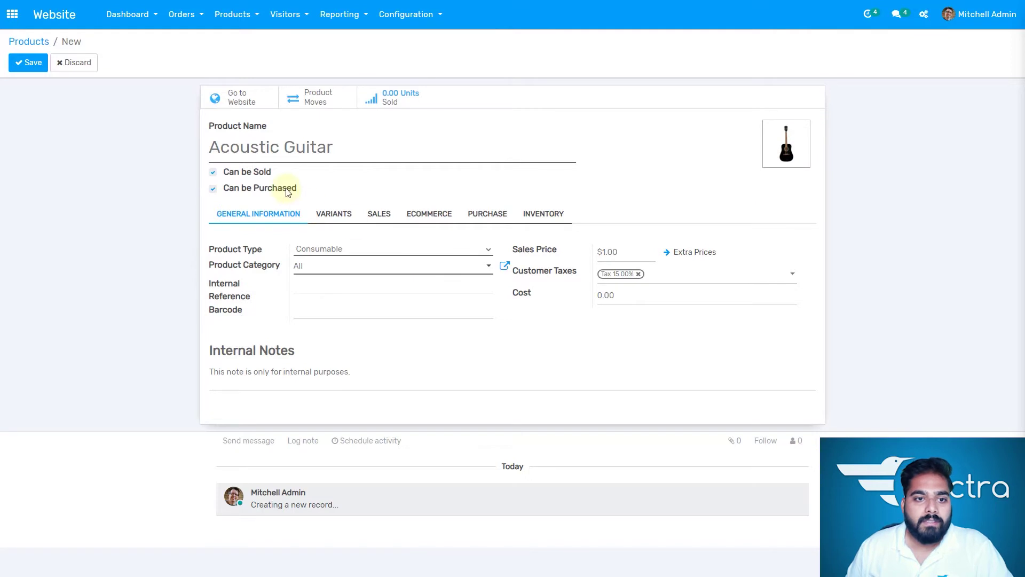
Set the product type to Storable Product and the sales price to $200
left_click(359, 250)
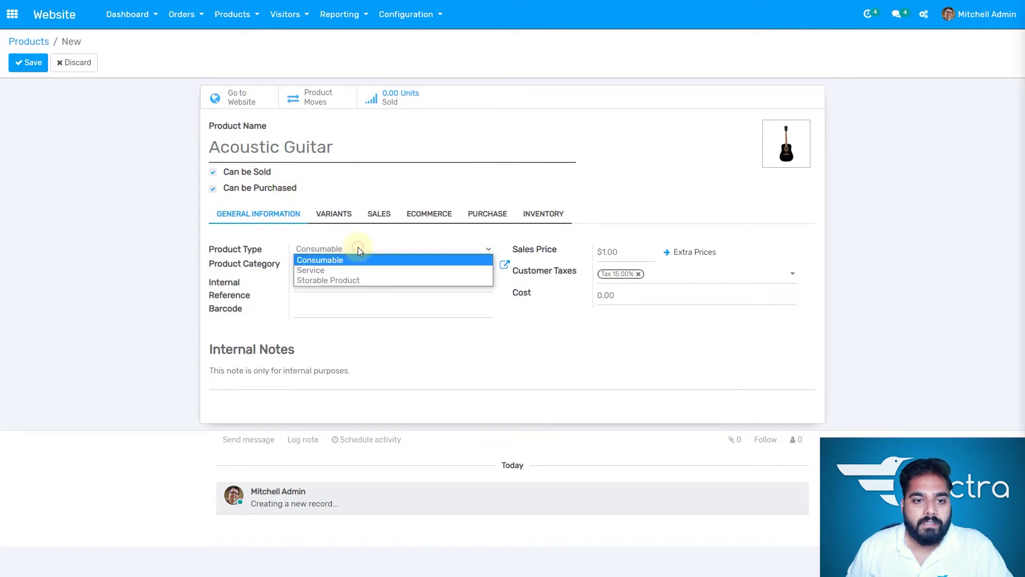
left_click(360, 280)
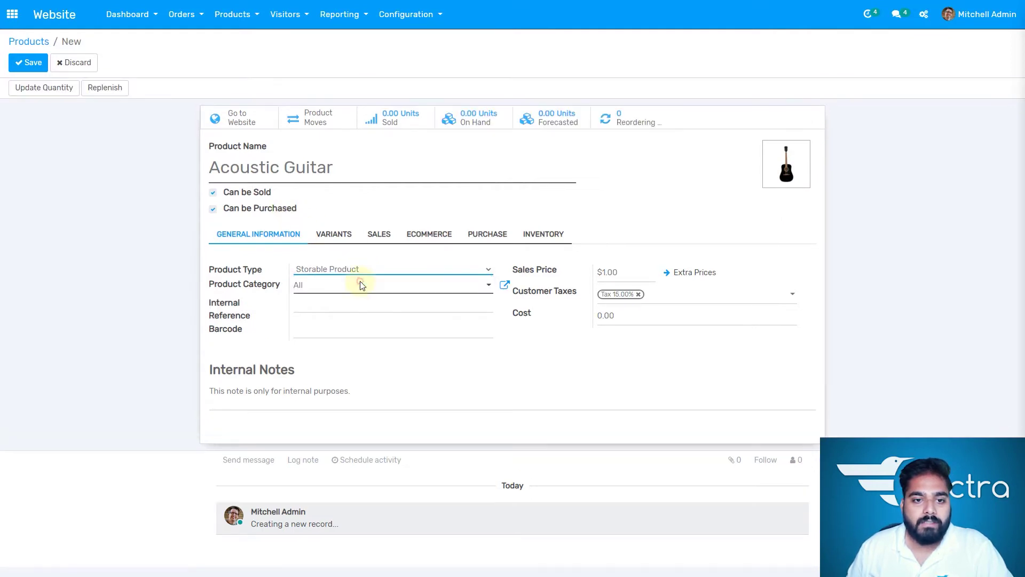
left_click(624, 272)
key("BackSpace")
key("BackSpace")
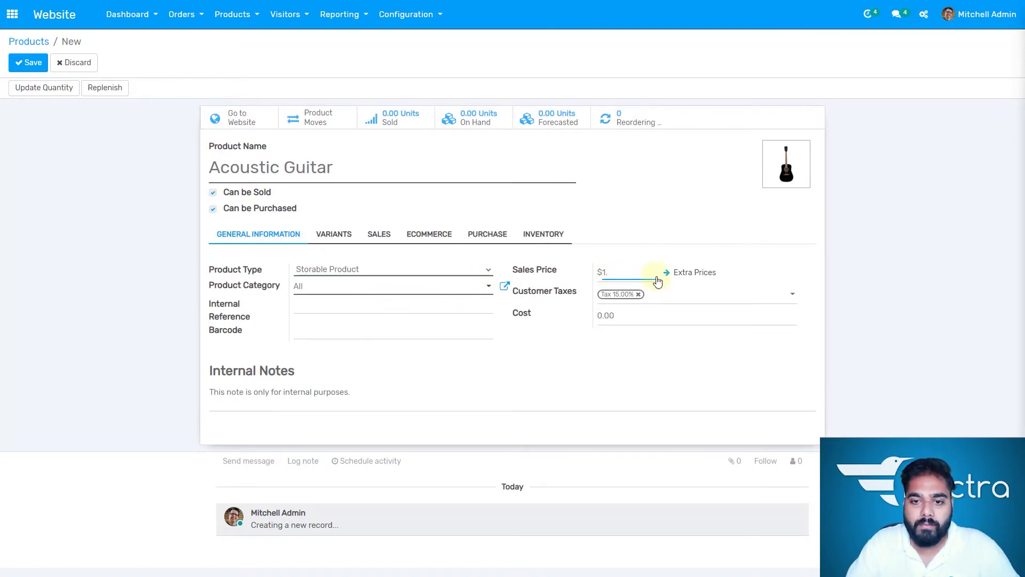
type("2")
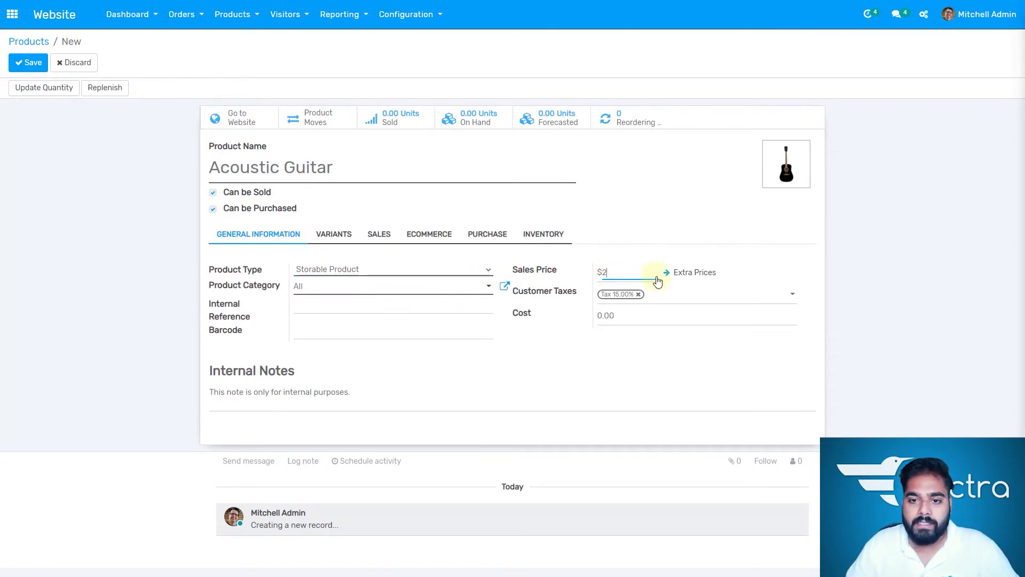
type("00")
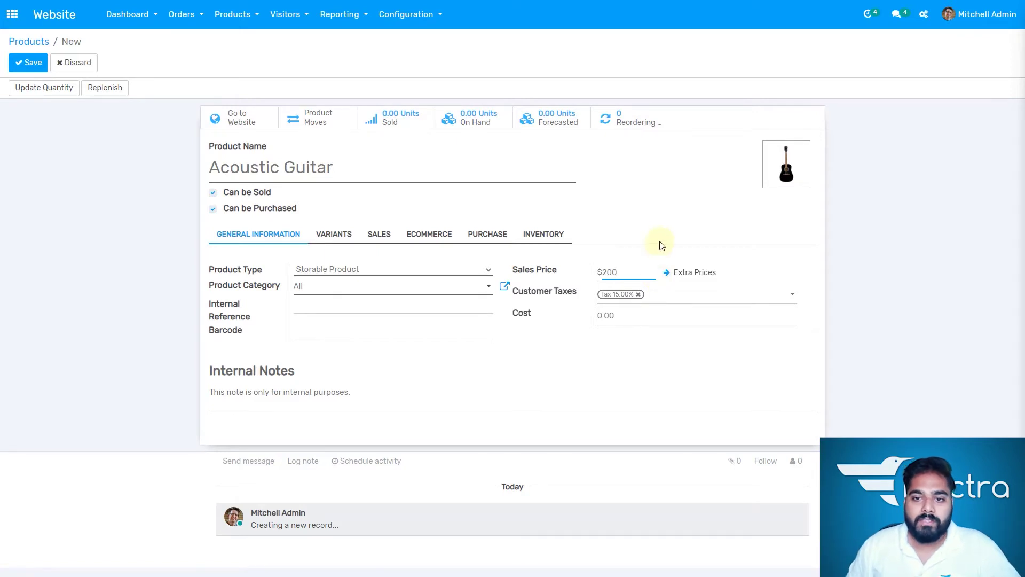
left_click(652, 217)
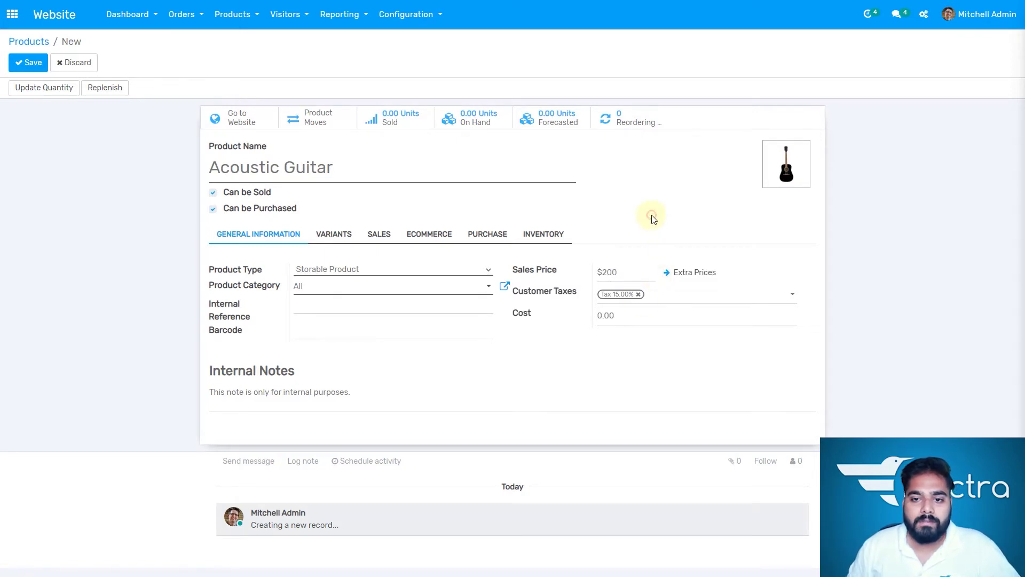
Look through the available product categories and the barcode and internal notes fields in the general information
left_click(355, 289)
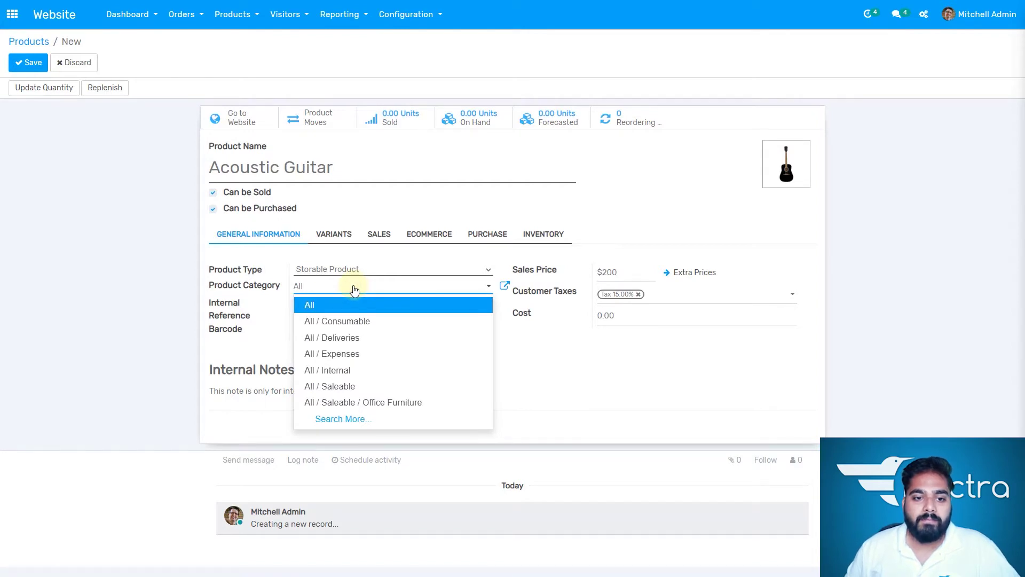
left_click(357, 291)
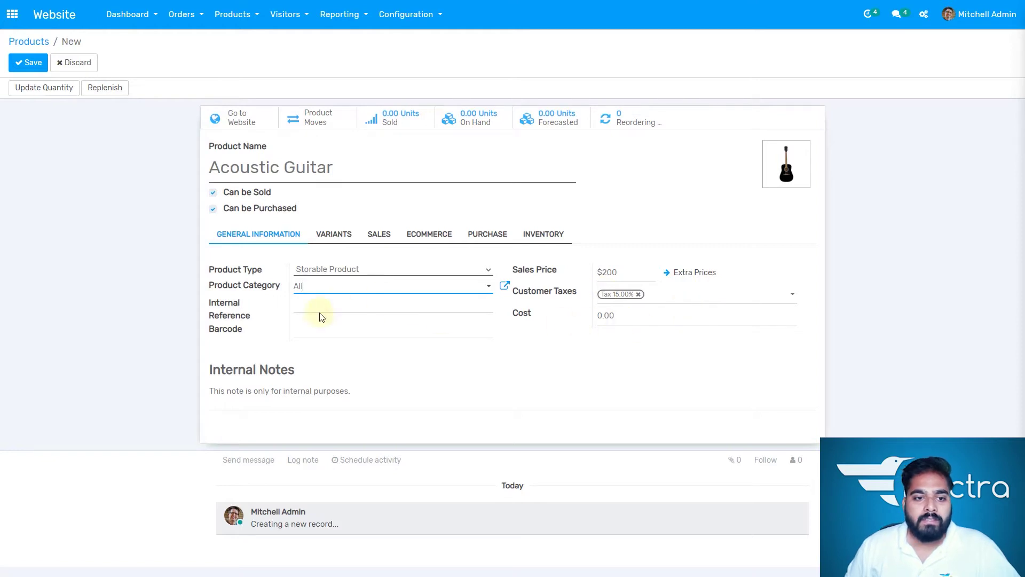
left_click(333, 334)
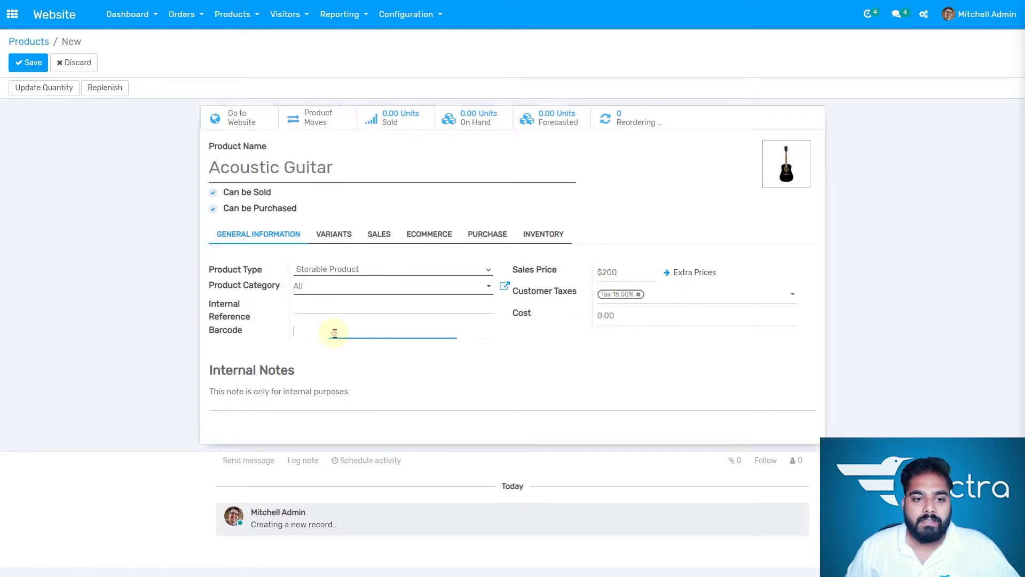
left_click(374, 328)
left_click(353, 391)
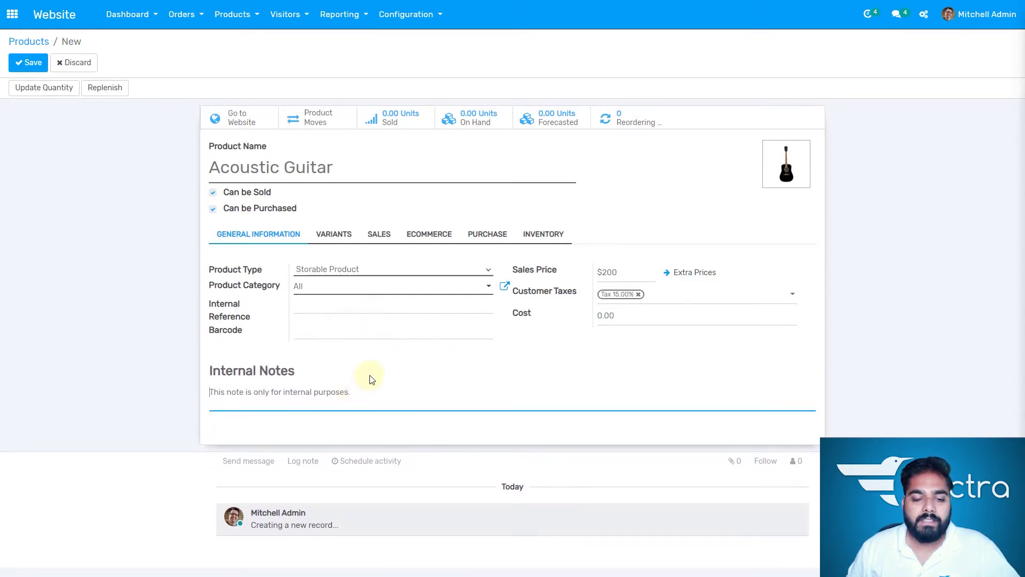
left_click(342, 237)
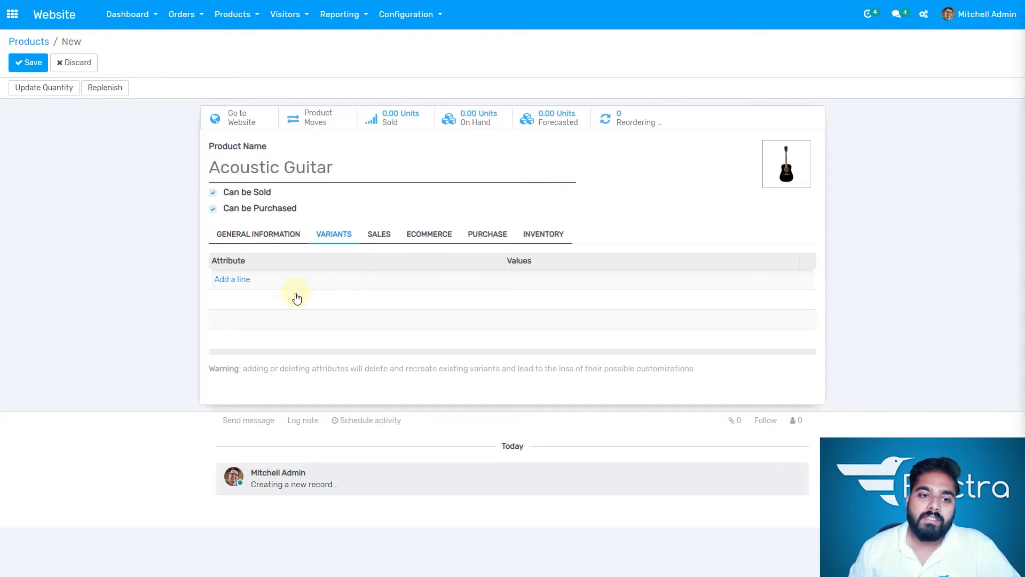
left_click(230, 280)
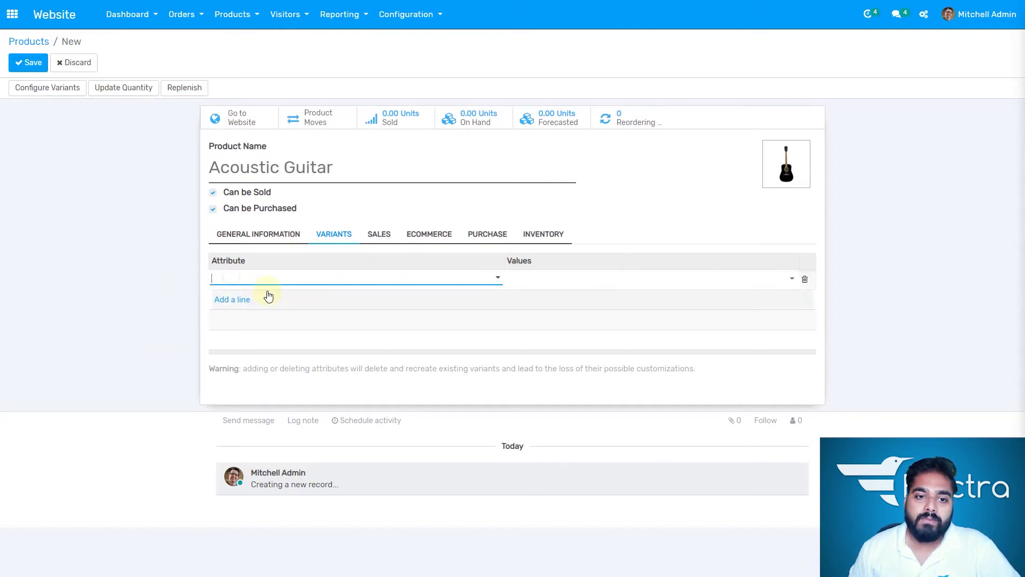
left_click(804, 280)
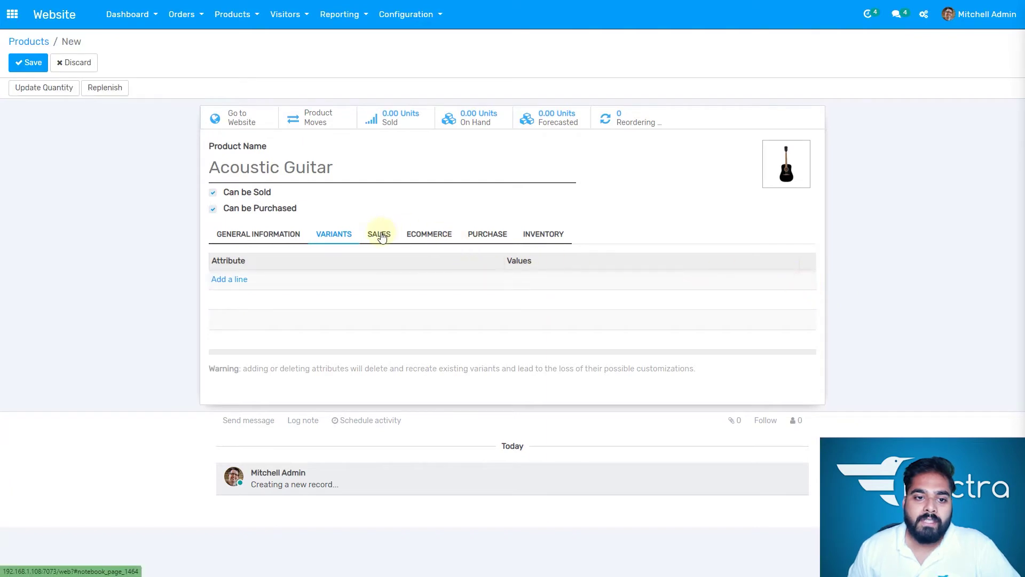
Examine the product's sales, eCommerce, purchase and inventory settings, including invoicing policy, optional products, website choices, vendor taxes and logistics
left_click(381, 235)
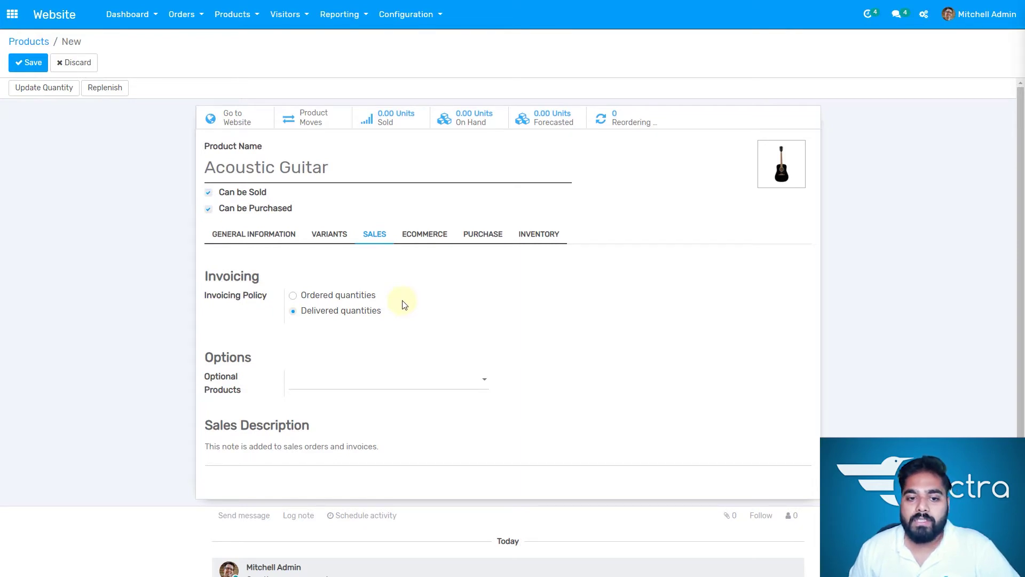
left_click(363, 386)
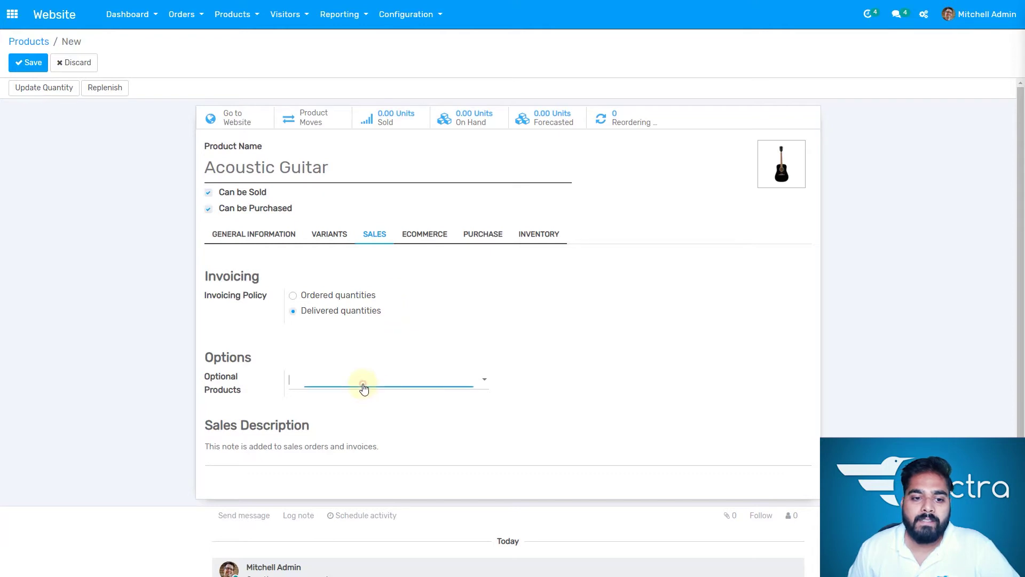
left_click(486, 327)
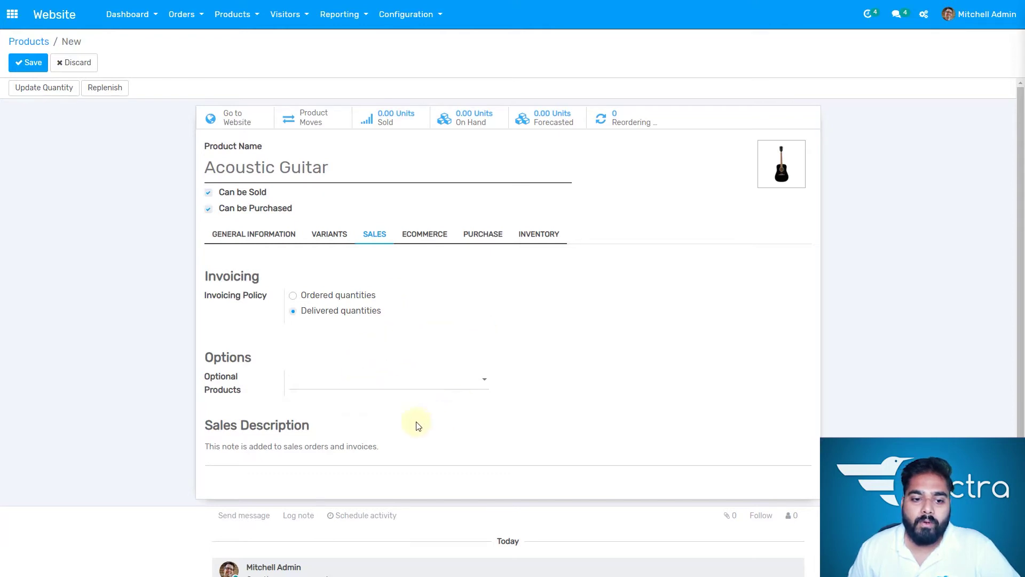
left_click(337, 445)
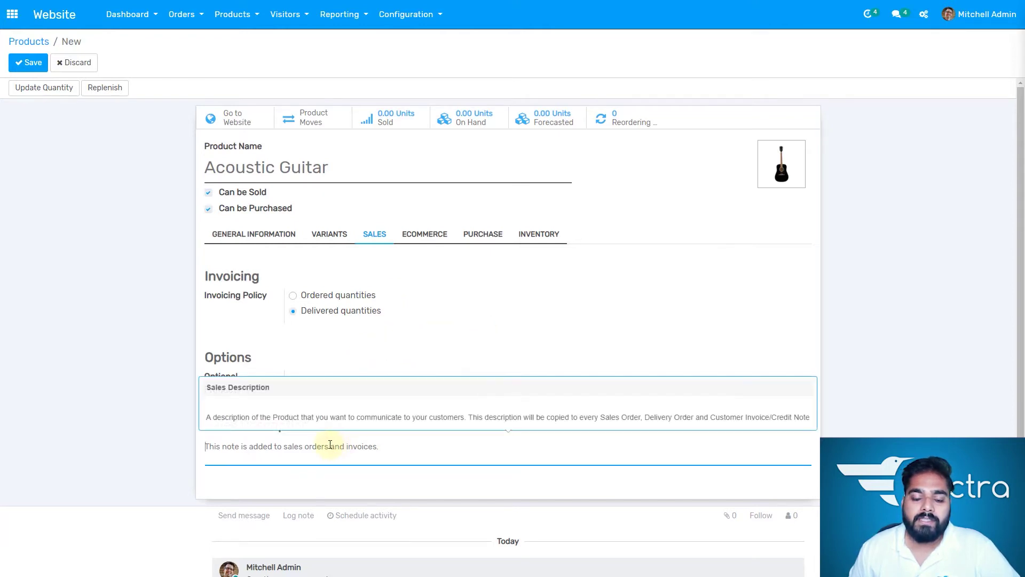
left_click(438, 235)
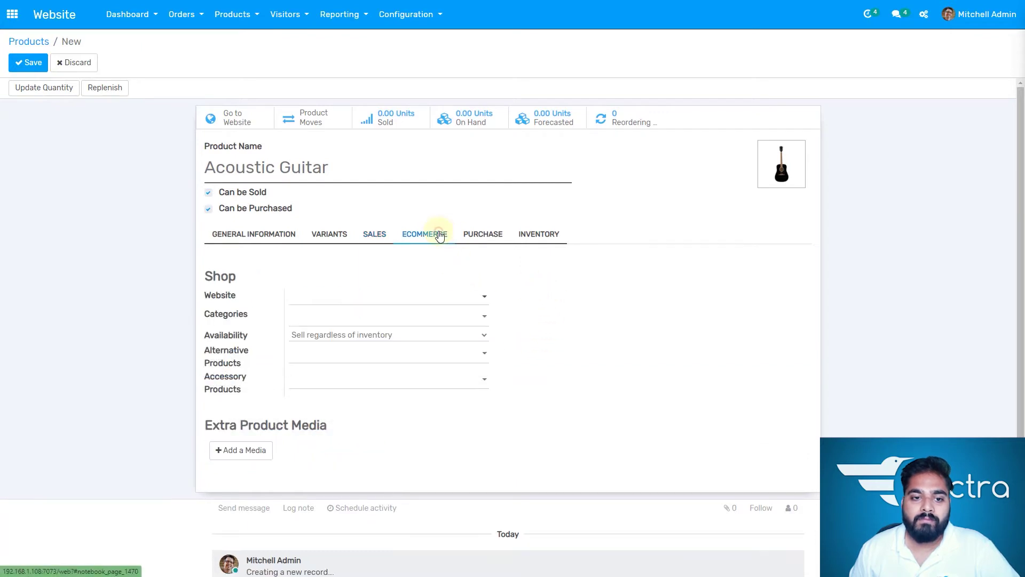
left_click(446, 302)
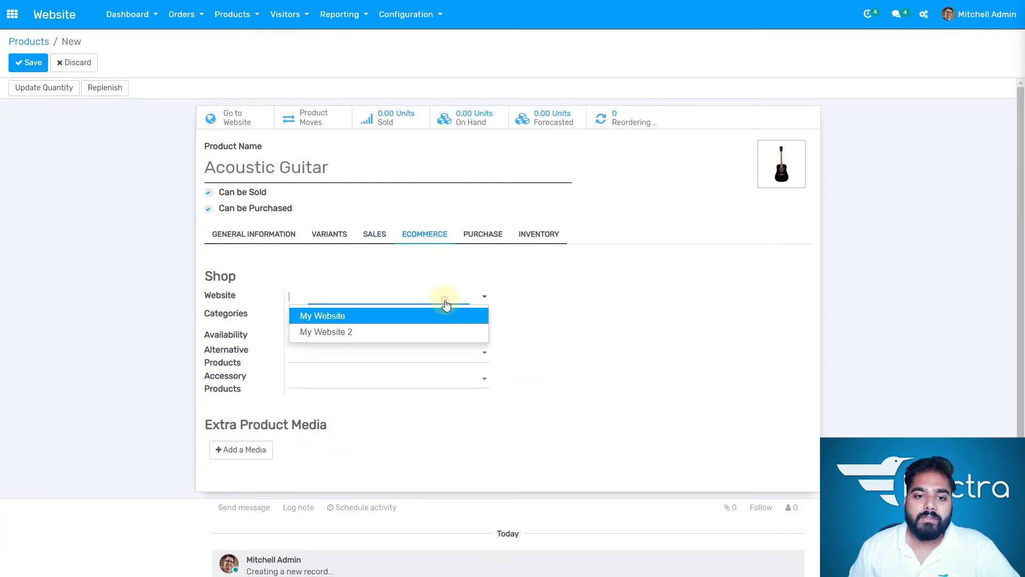
left_click(556, 293)
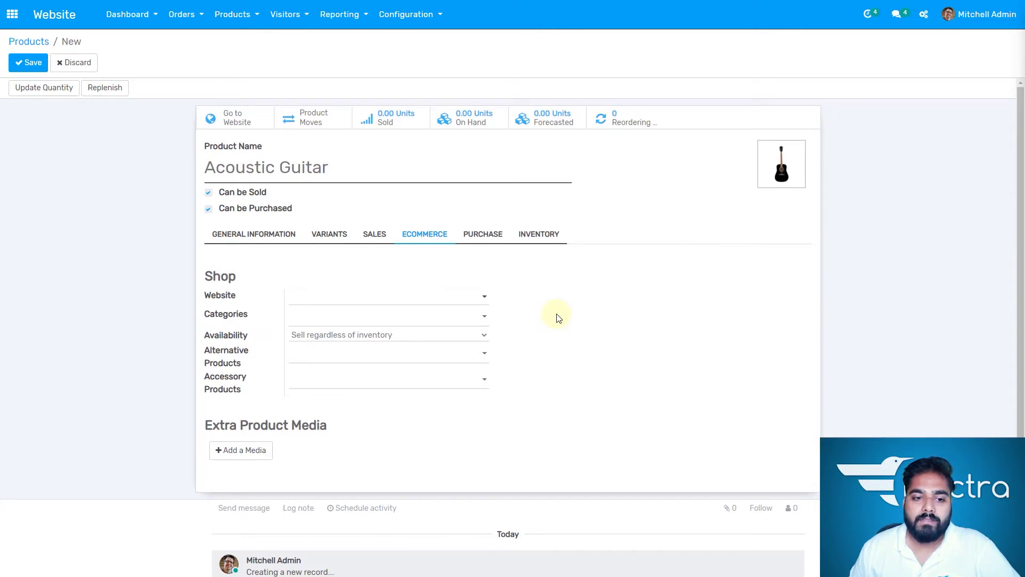
left_click(242, 453)
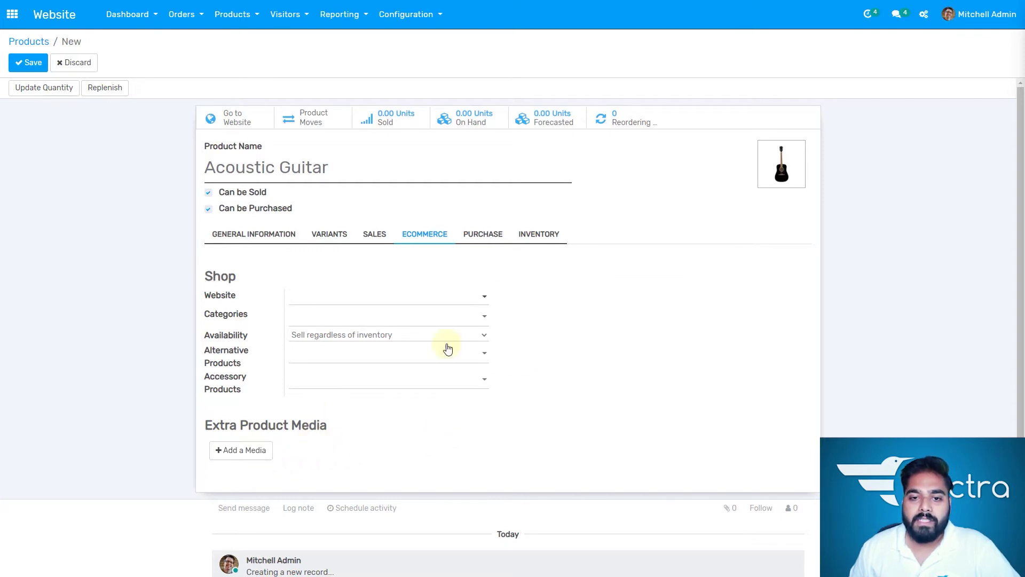
left_click(487, 238)
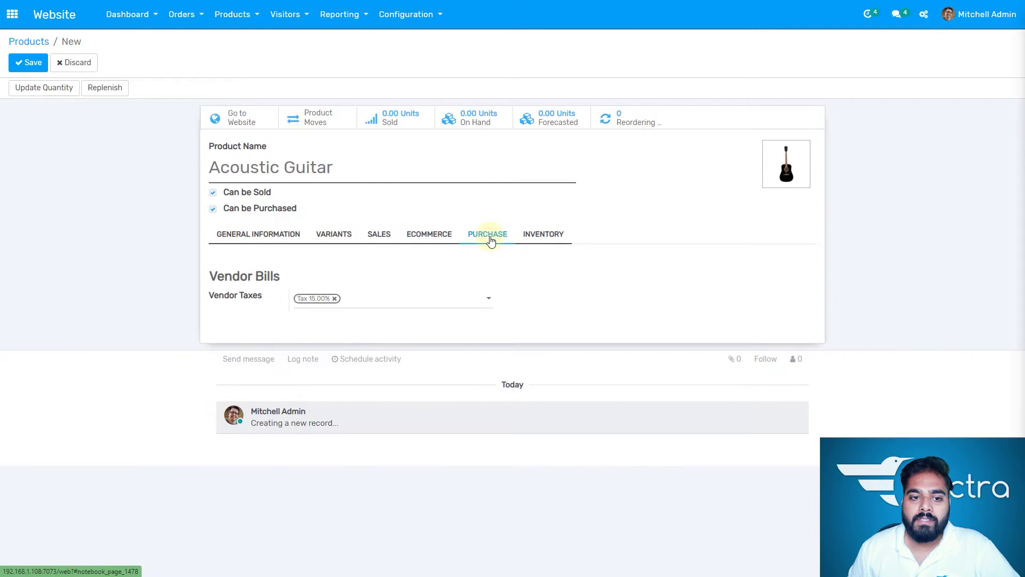
left_click(554, 234)
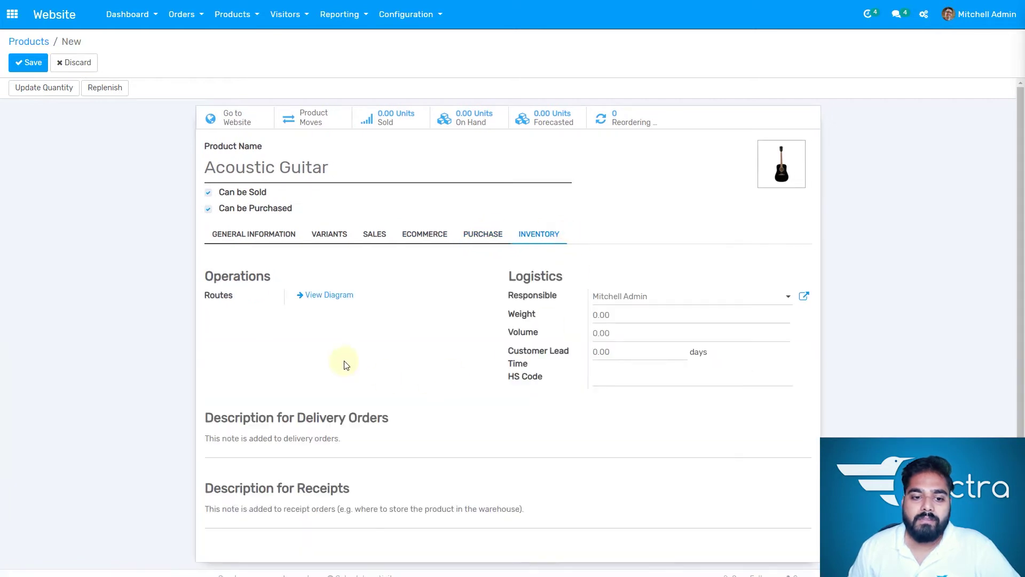
scroll(344, 368, "down", 2)
scroll(345, 367, "up", 2)
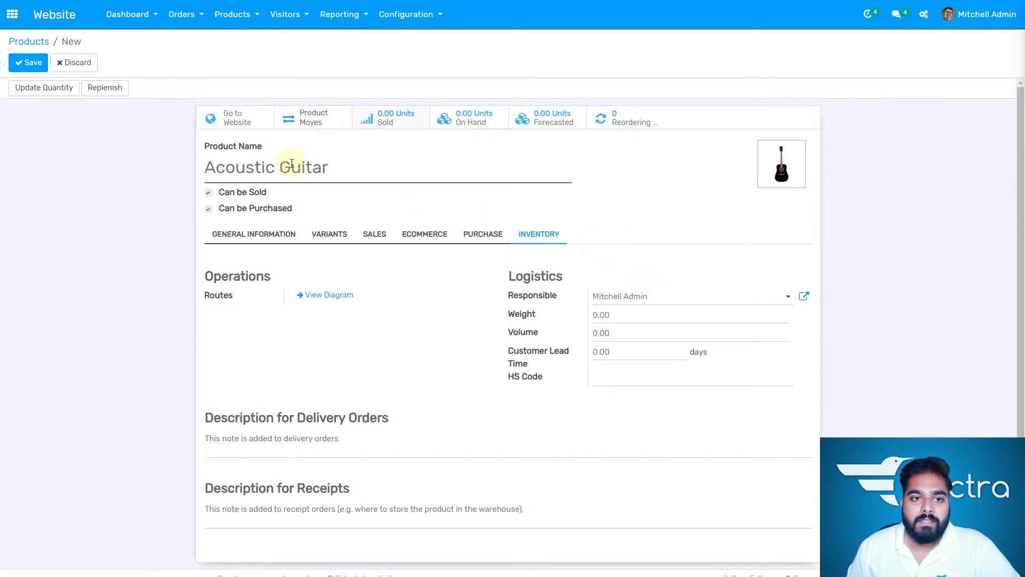
Return to the general information and save the new Acoustic Guitar product
left_click(241, 235)
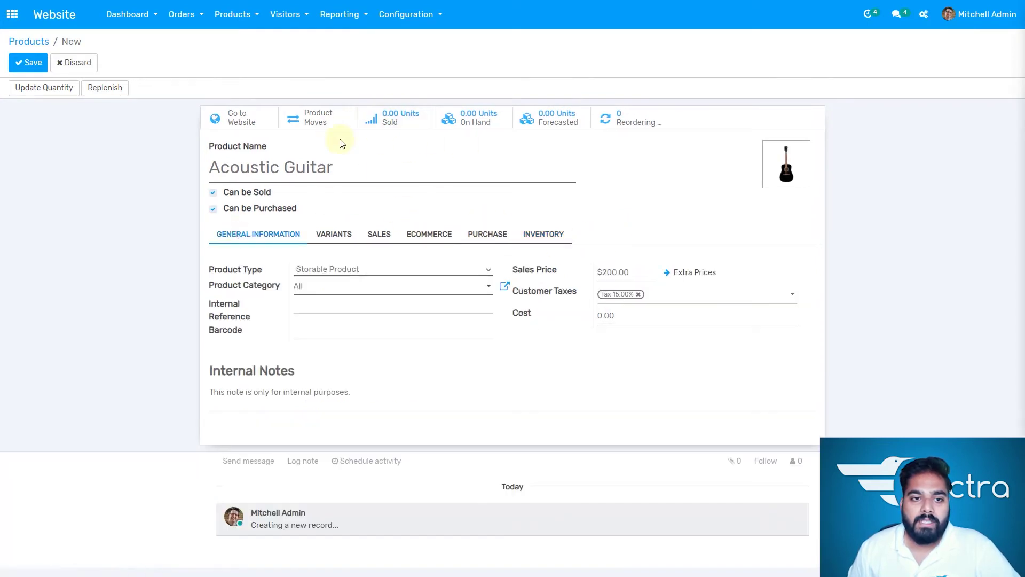
left_click(24, 63)
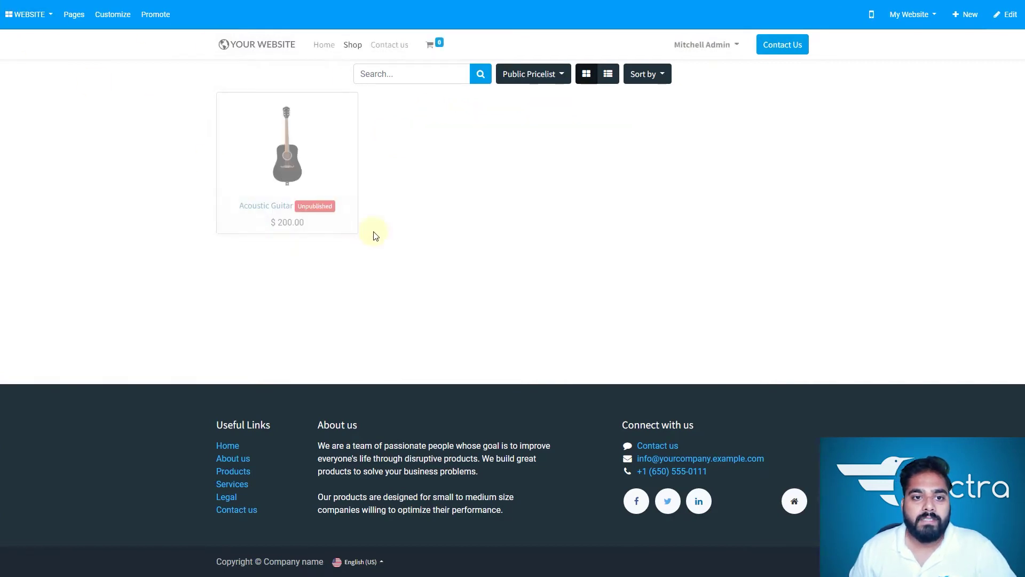
Open the Acoustic Guitar in the website shop and publish its product page
left_click(328, 153)
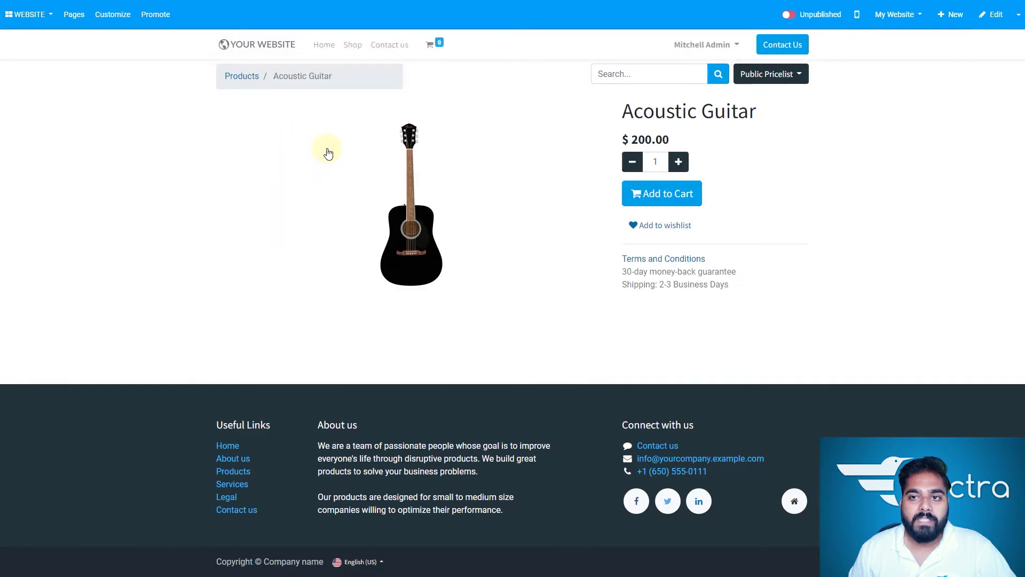
left_click(791, 15)
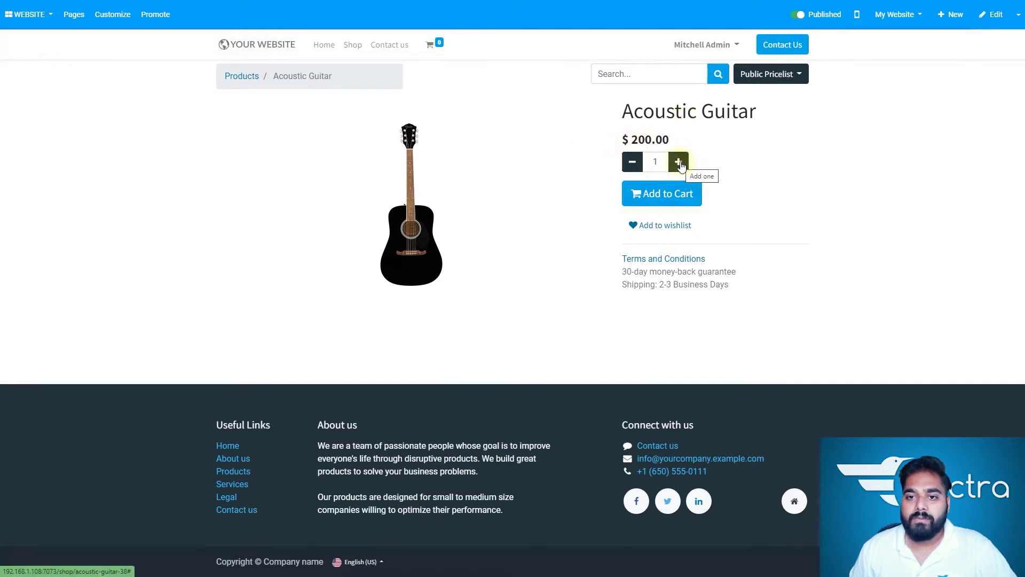
left_click(633, 162)
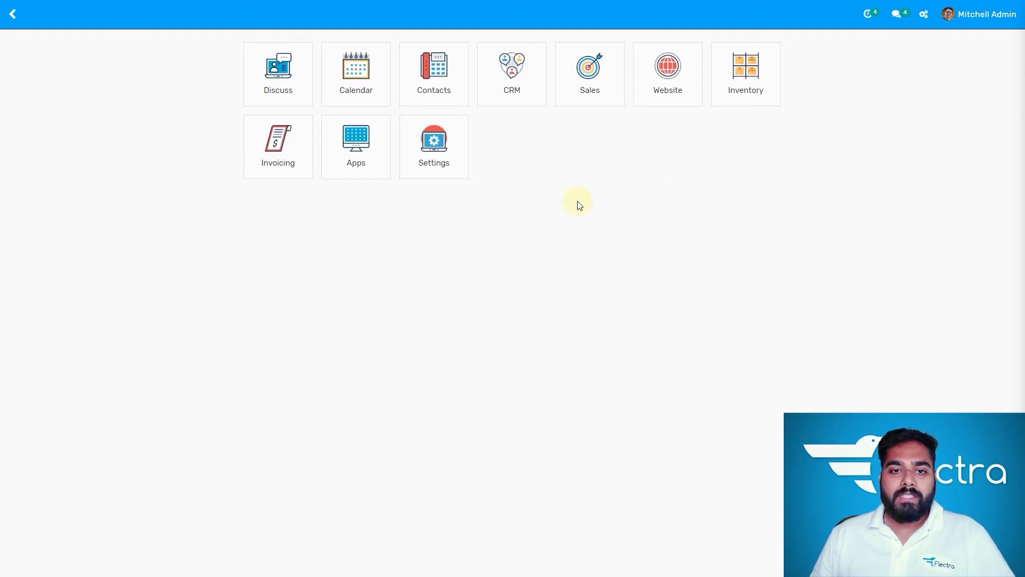
Open the promotion program "Code for 10% on orders" in the Website app for editing
left_click(673, 95)
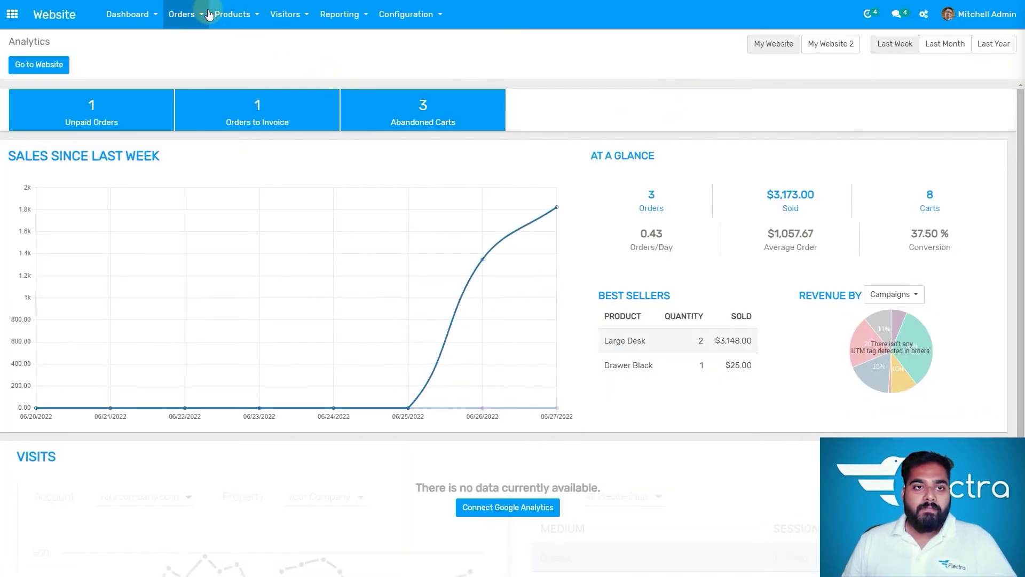
left_click(237, 15)
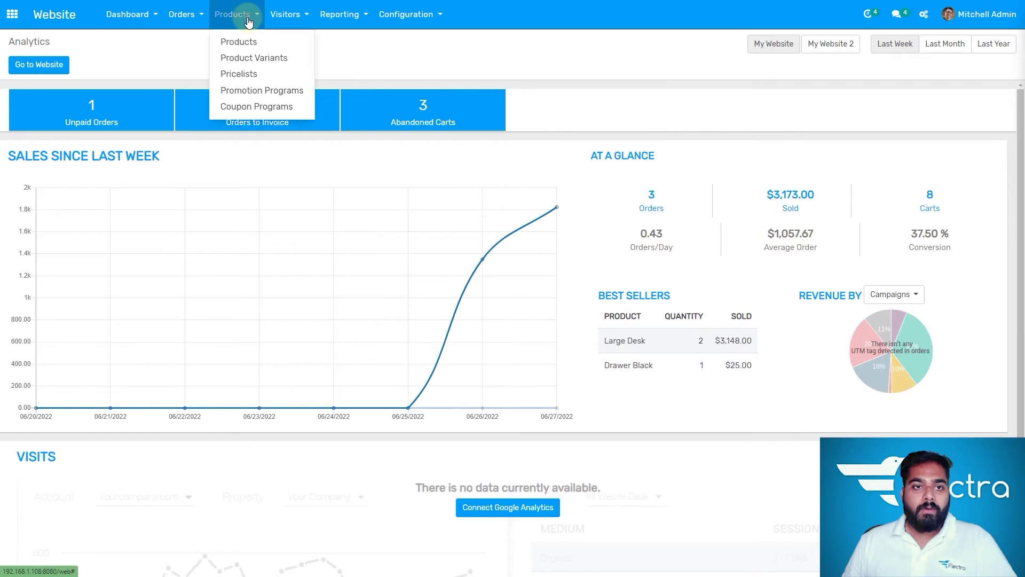
left_click(256, 92)
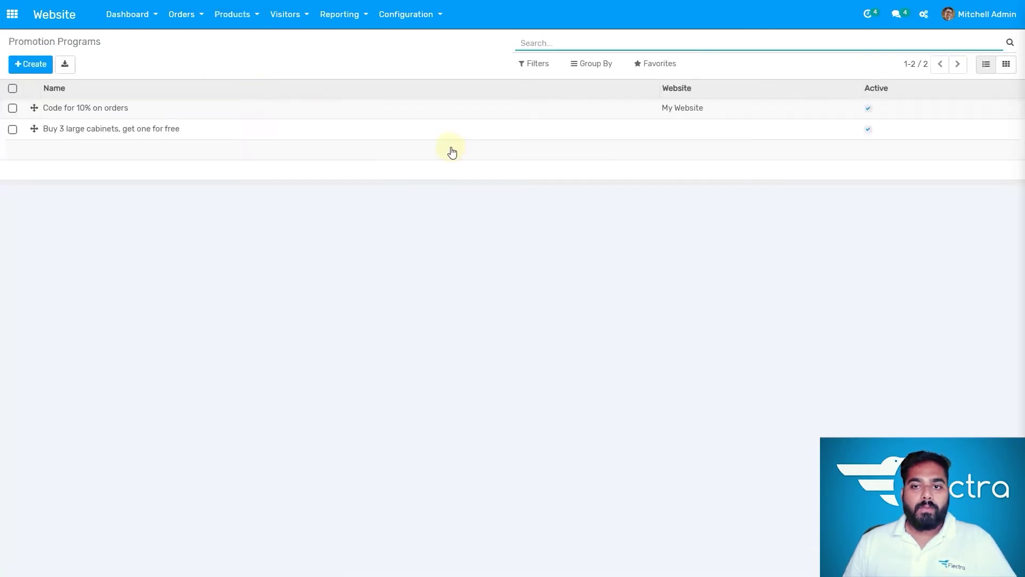
left_click(106, 120)
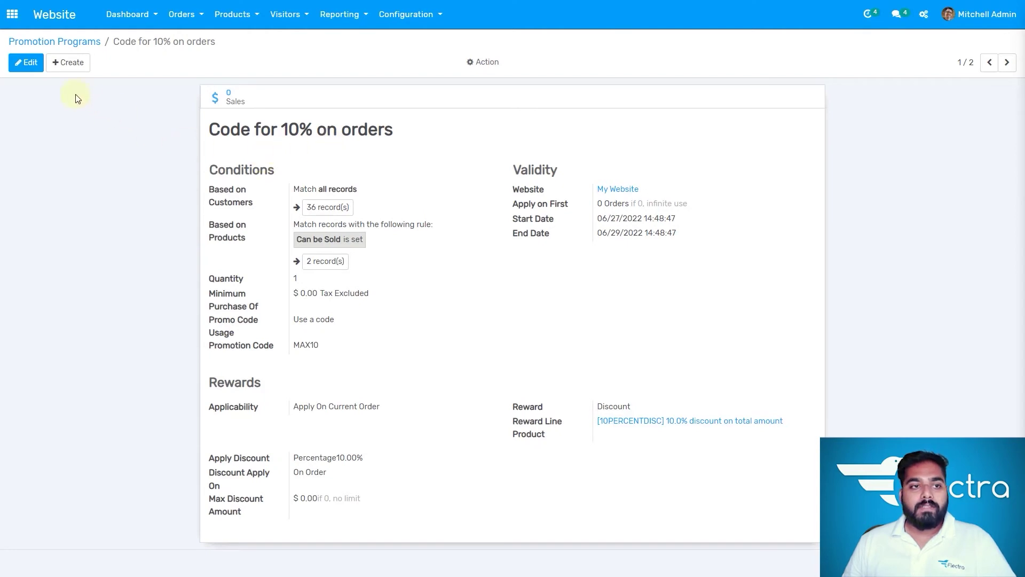
left_click(27, 67)
left_click(28, 71)
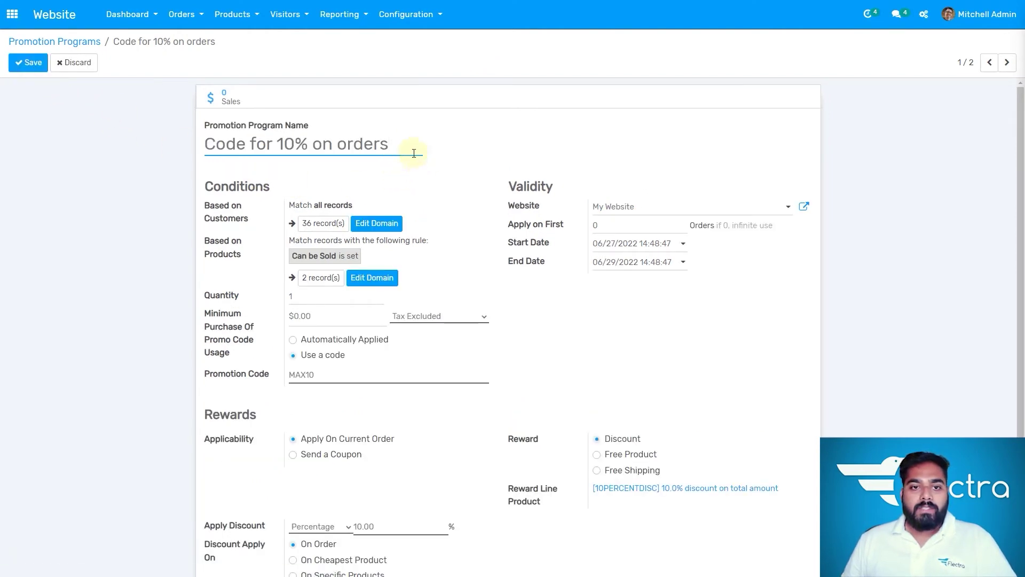
Examine the promotion program's name, customer and product conditions, quantity, and tax options for the minimum purchase
left_click_drag(226, 144, 187, 146)
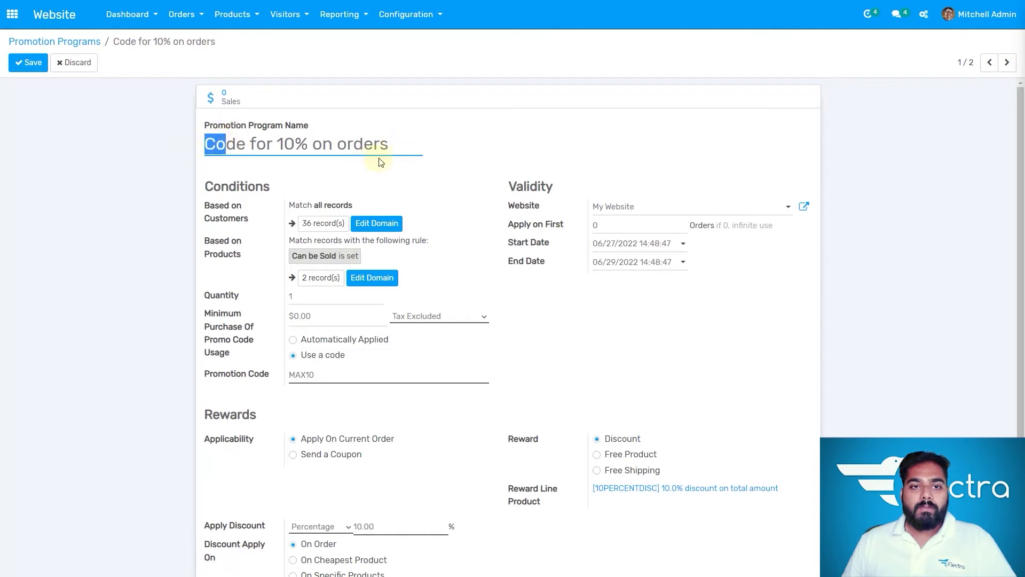
left_click(397, 148)
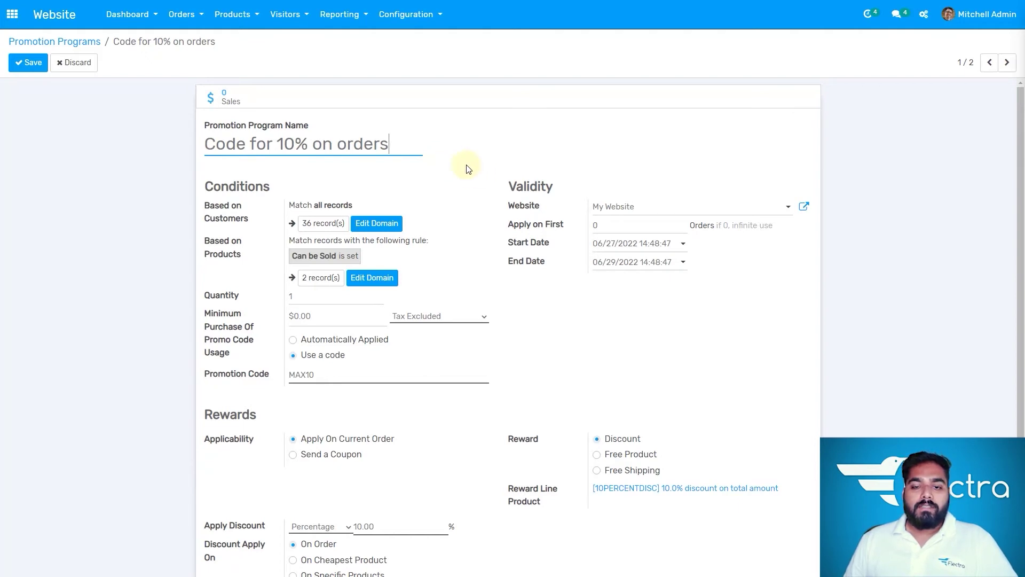
scroll(467, 168, "down", 3)
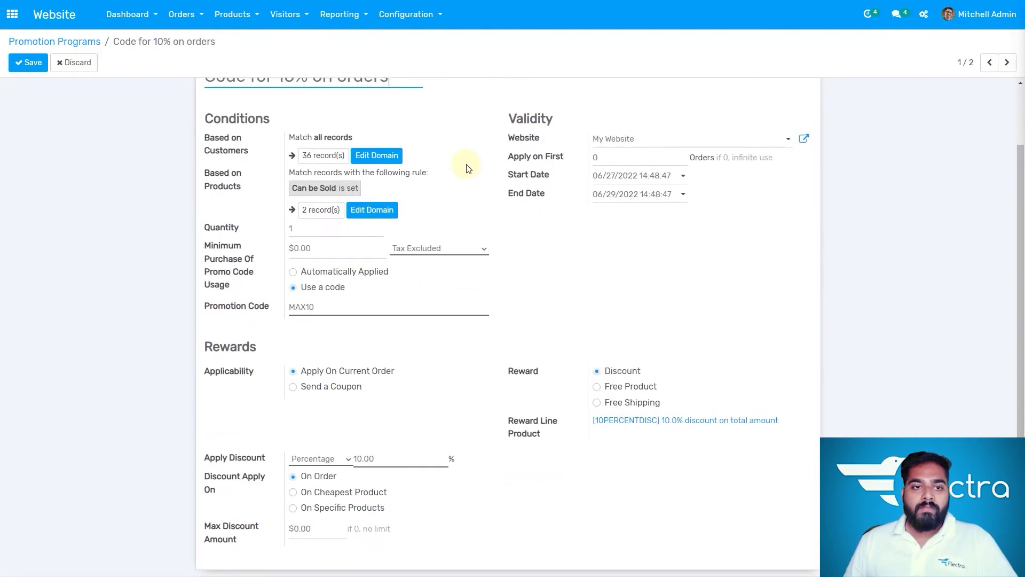
scroll(468, 169, "up", 3)
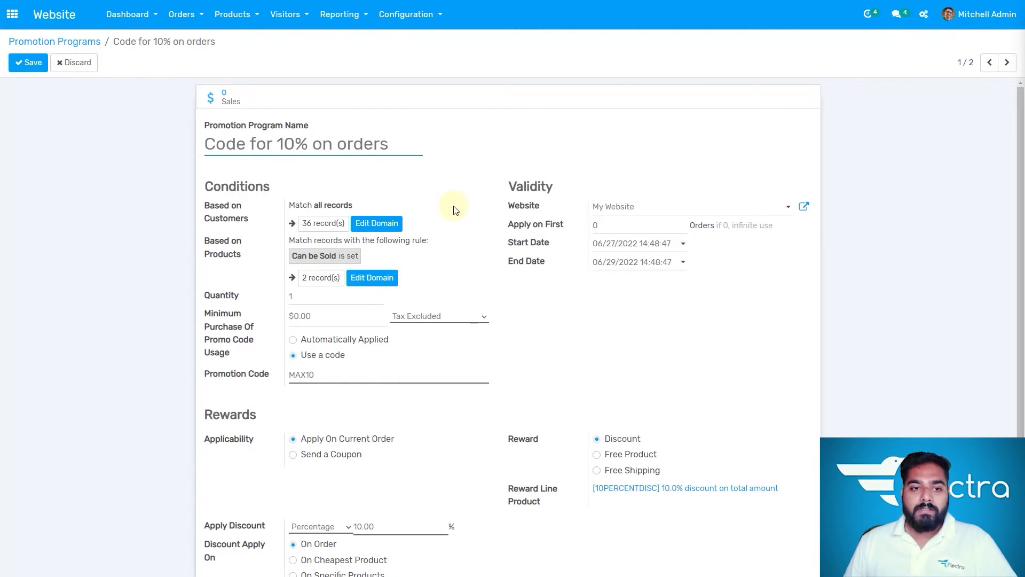
left_click(301, 298)
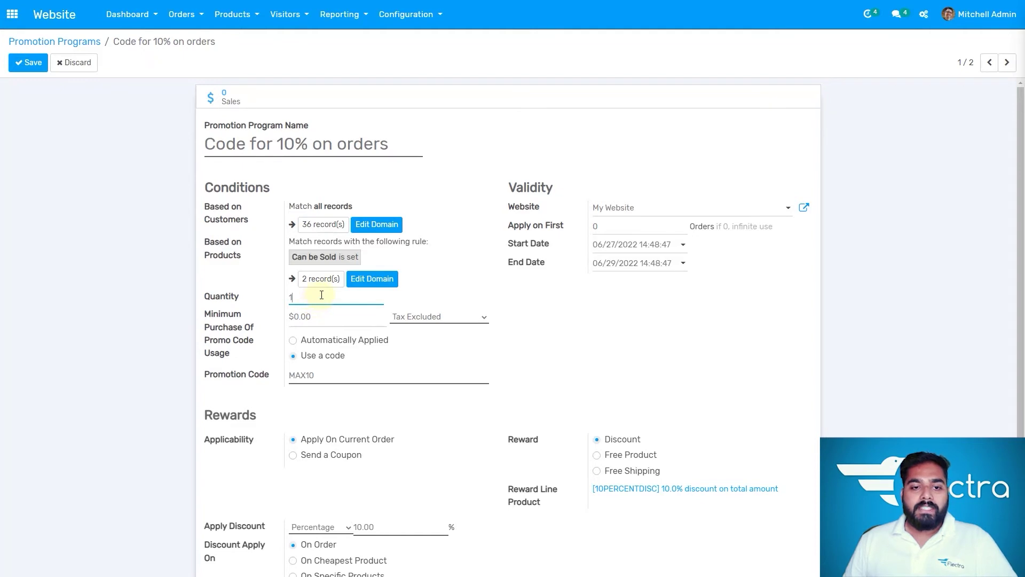
scroll(249, 331, "down", 1)
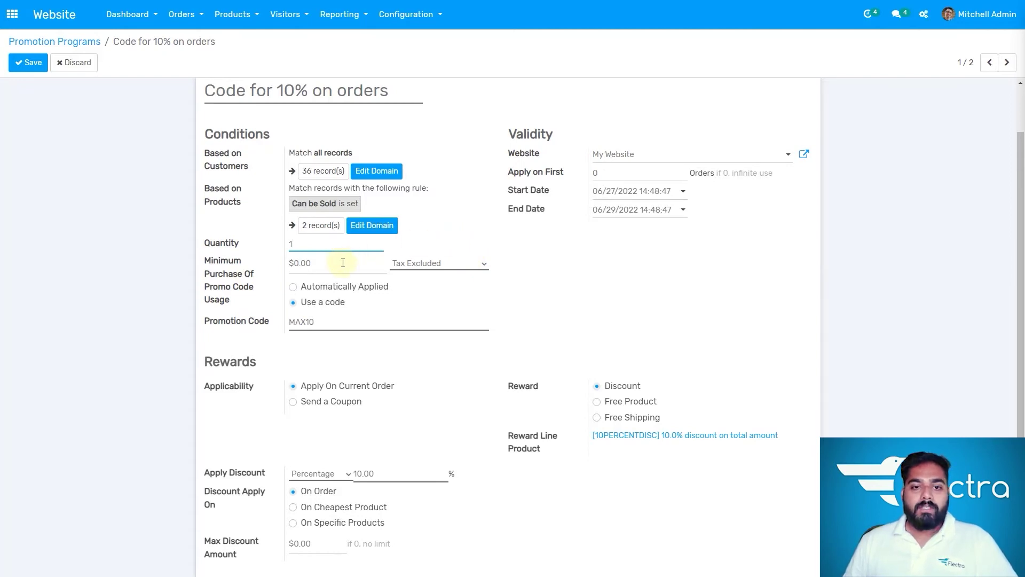
left_click(438, 262)
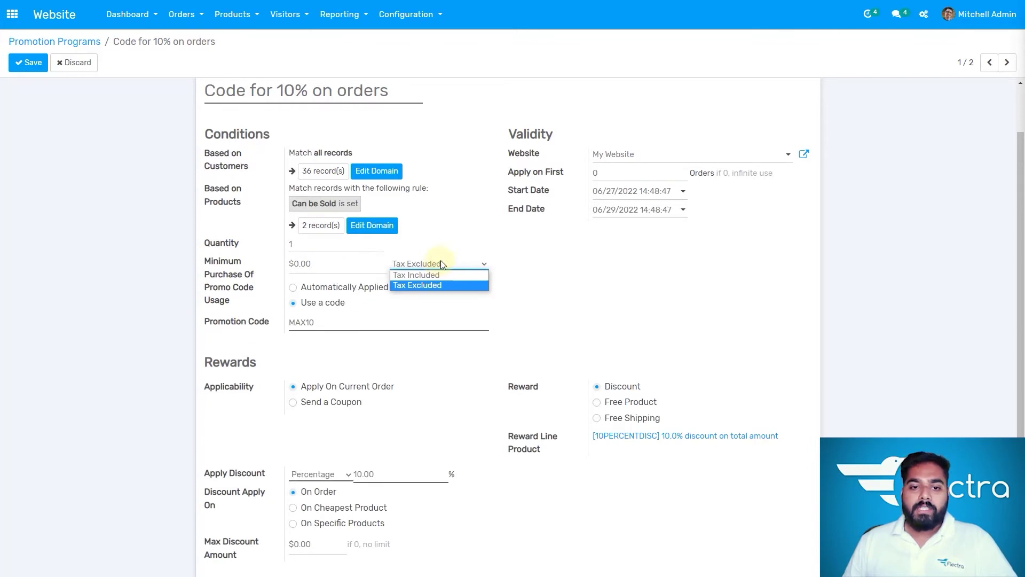
left_click(582, 284)
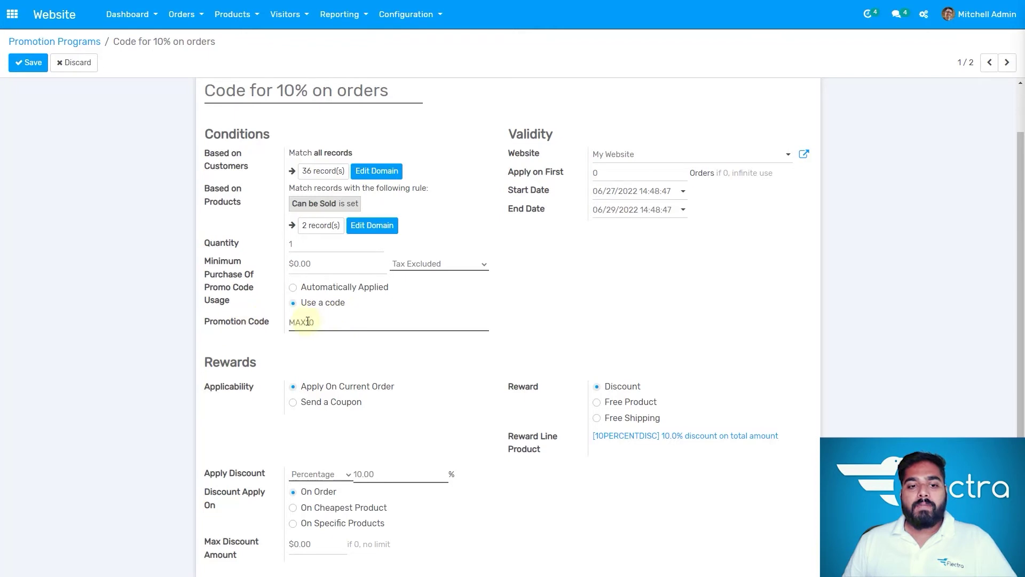
Examine the program's promotion code and its validity settings, including the website and the start and end dates
left_click_drag(290, 322, 332, 316)
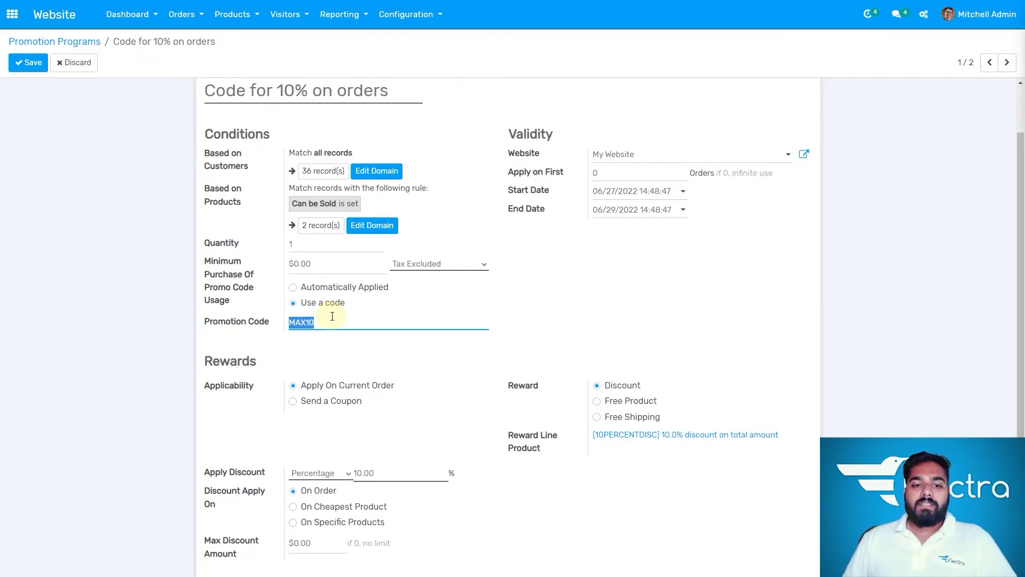
left_click(375, 320)
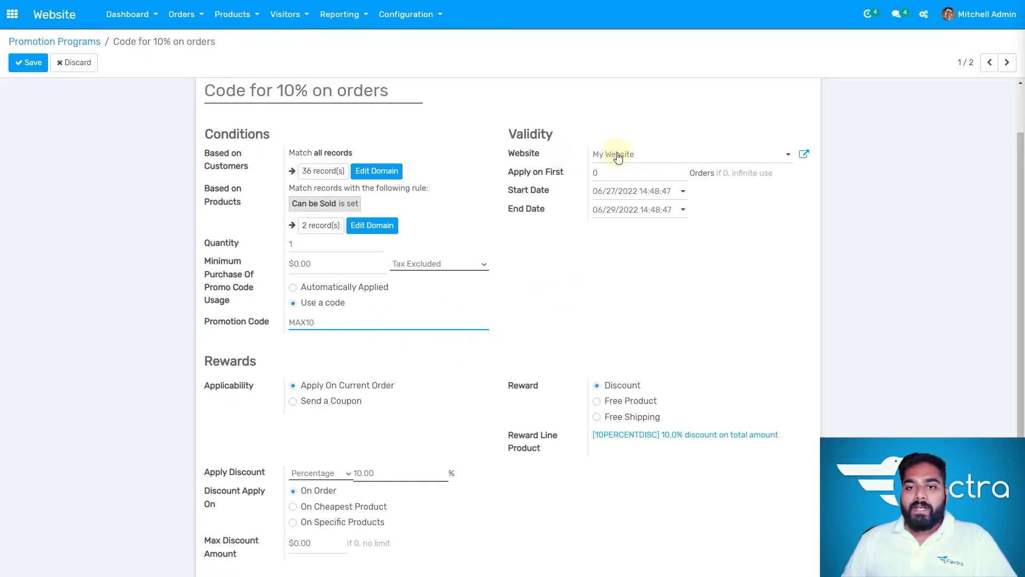
left_click(655, 159)
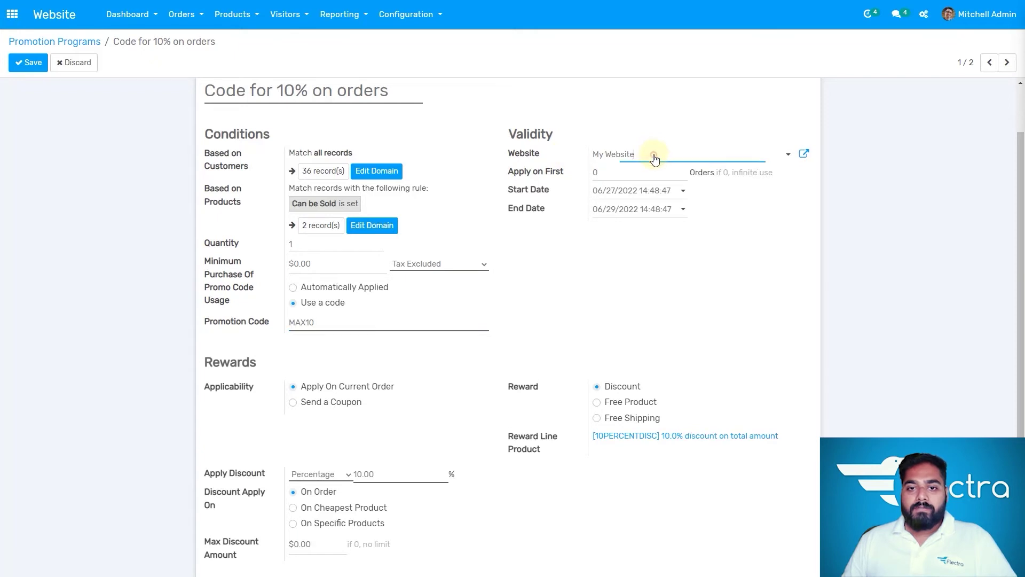
left_click(732, 251)
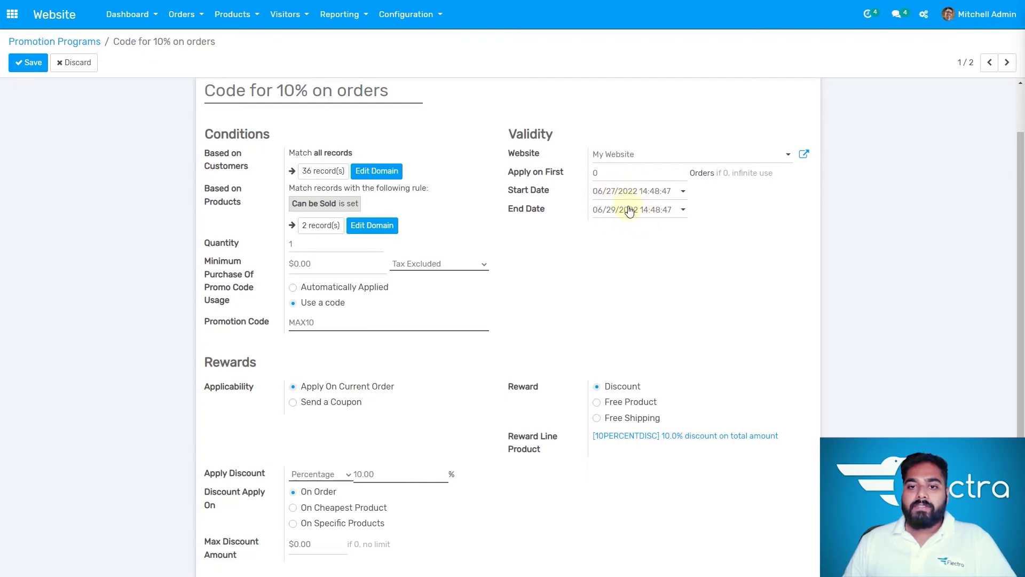
left_click(626, 193)
left_click(783, 201)
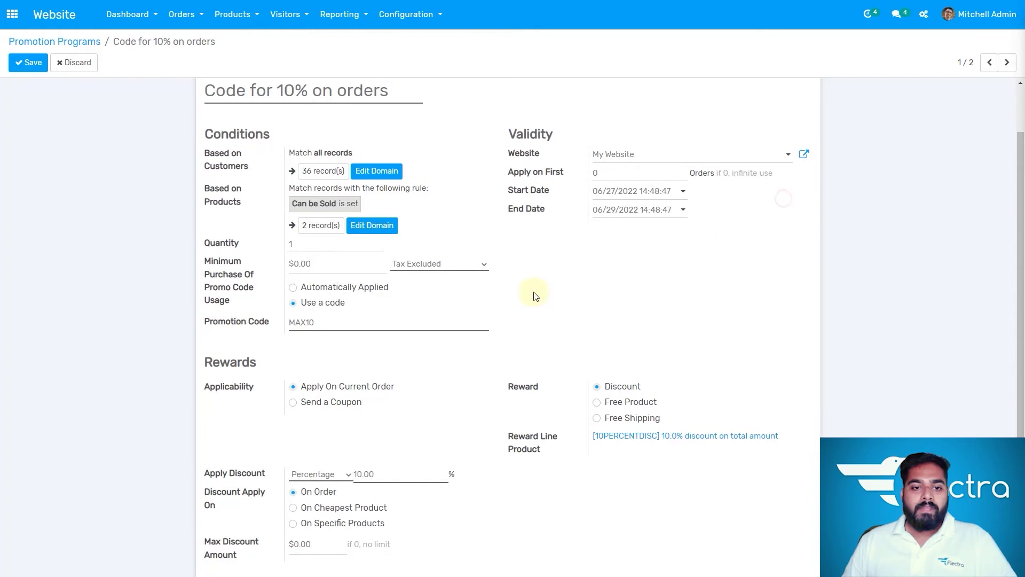
Try the Fixed Amount discount type in the rewards and switch back to Percentage
scroll(535, 295, "down", 1)
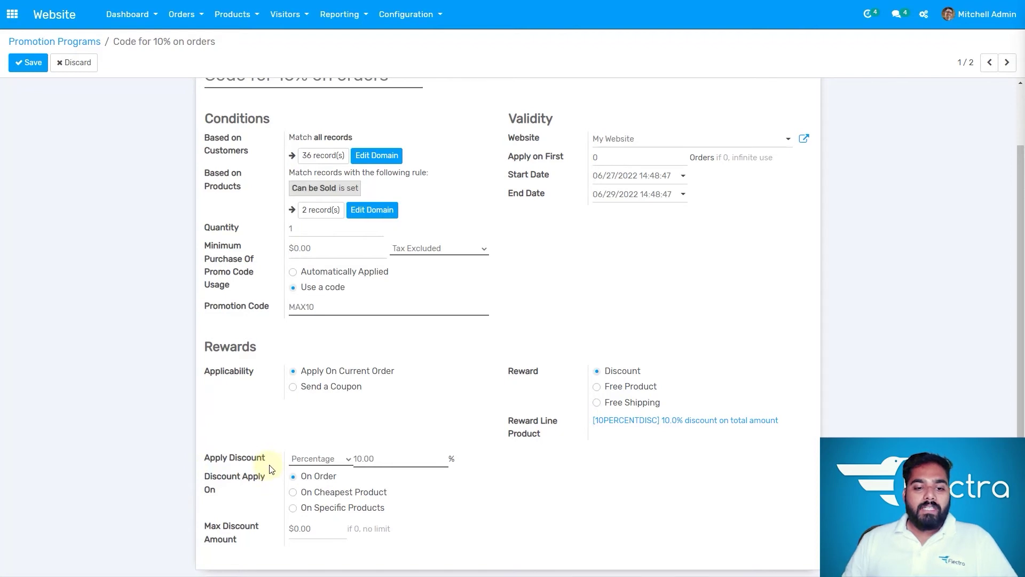
left_click(328, 459)
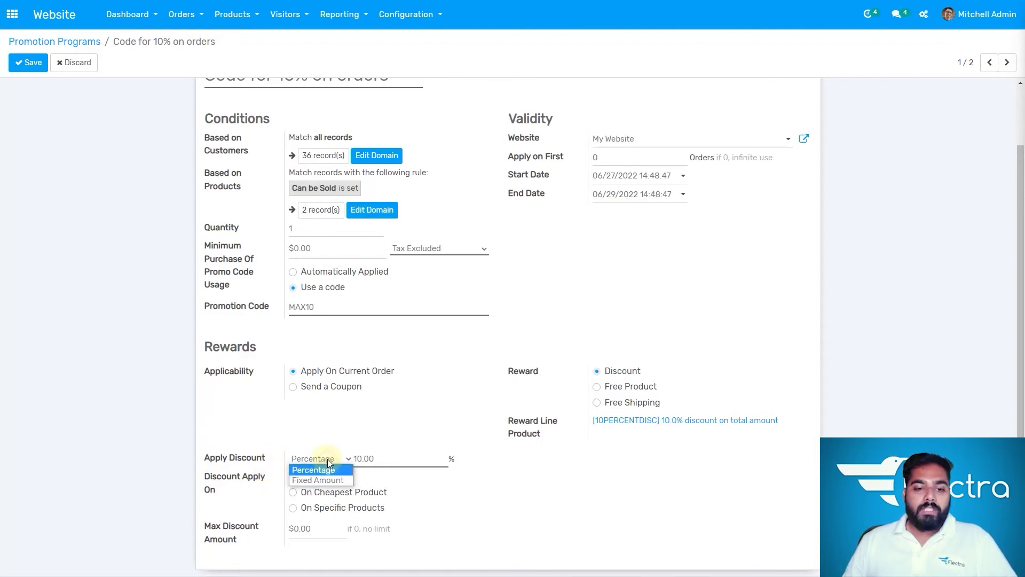
left_click(323, 479)
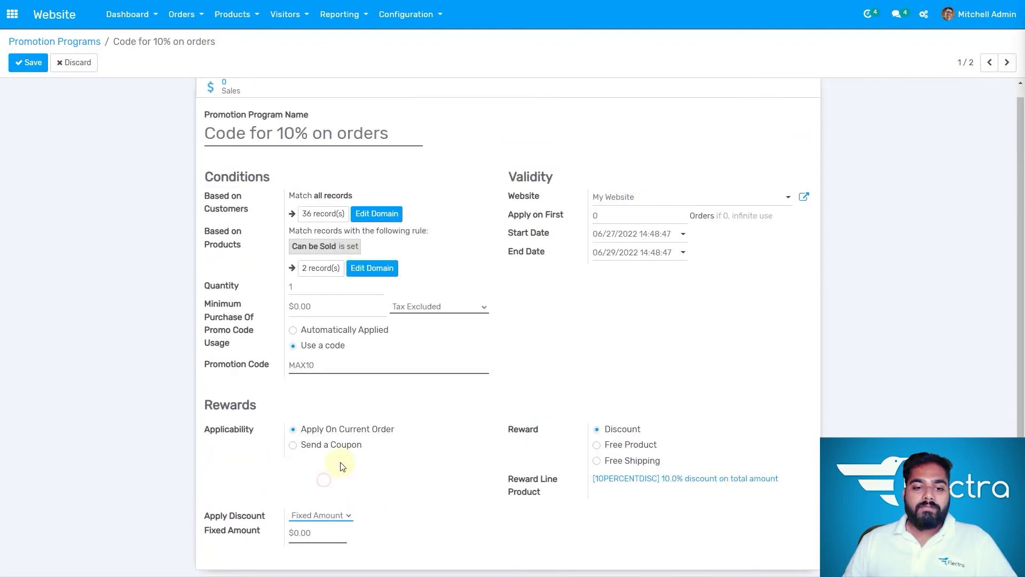
left_click(339, 514)
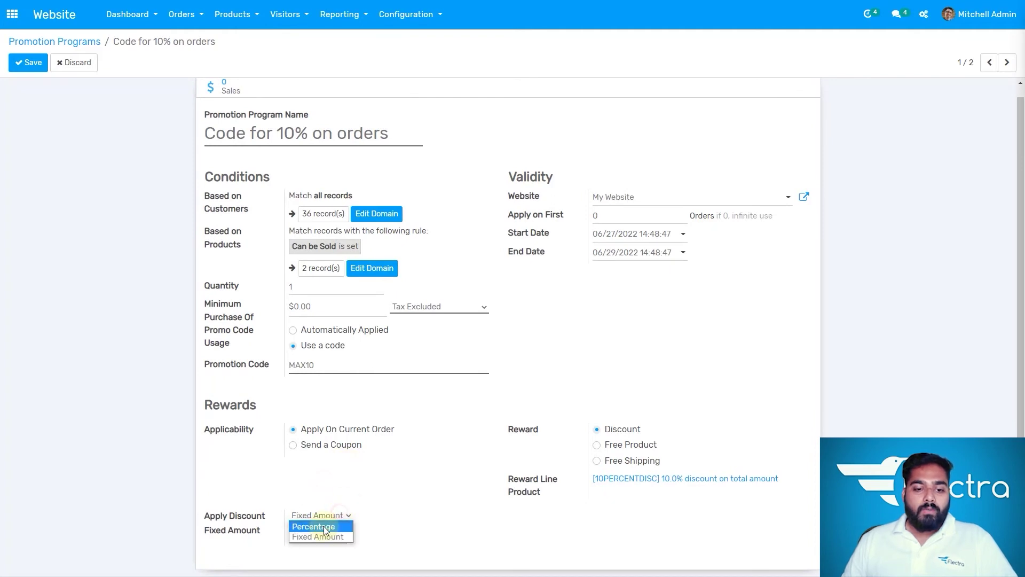
left_click(320, 526)
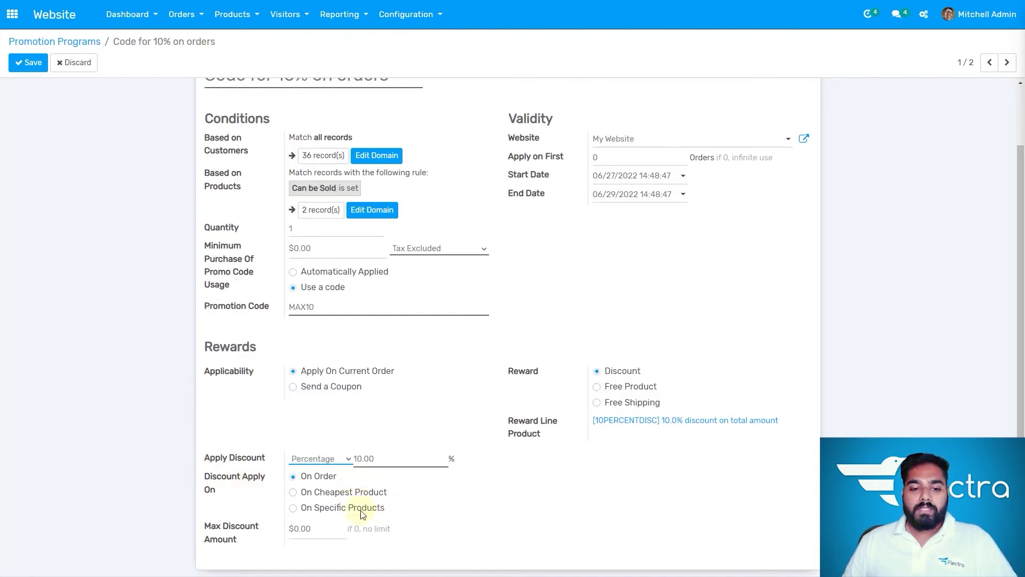
Try applying the discount on specific products and look at the product selection
left_click(299, 507)
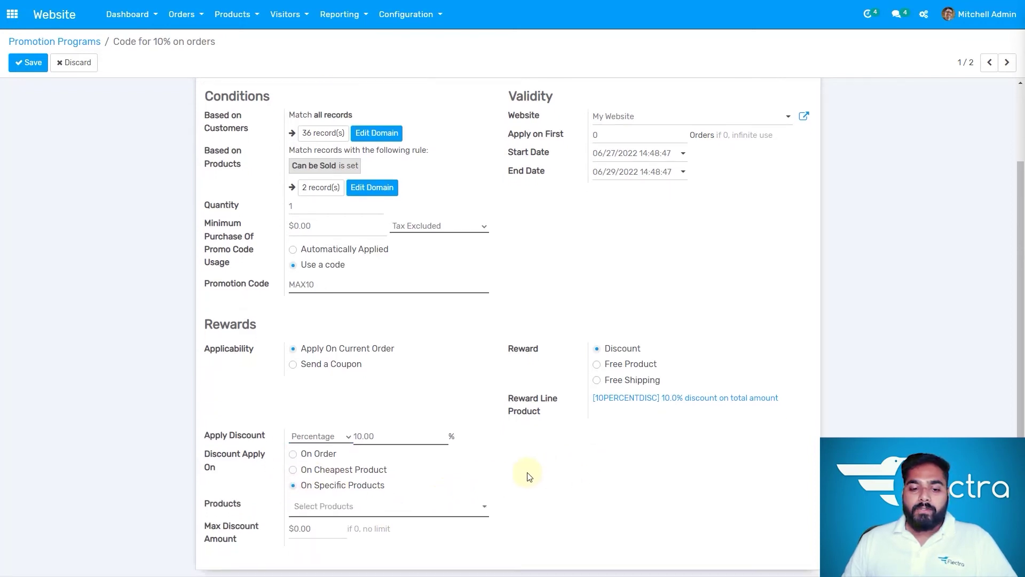
left_click(433, 507)
left_click(565, 498)
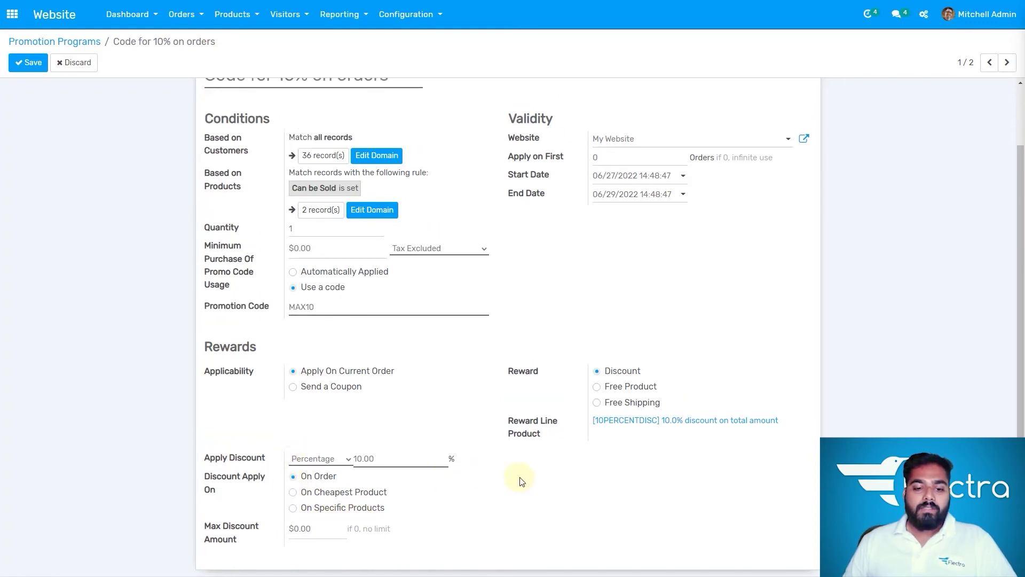
Check the maximum discount amount, review the rest of the form and save the promotion program
left_click(321, 524)
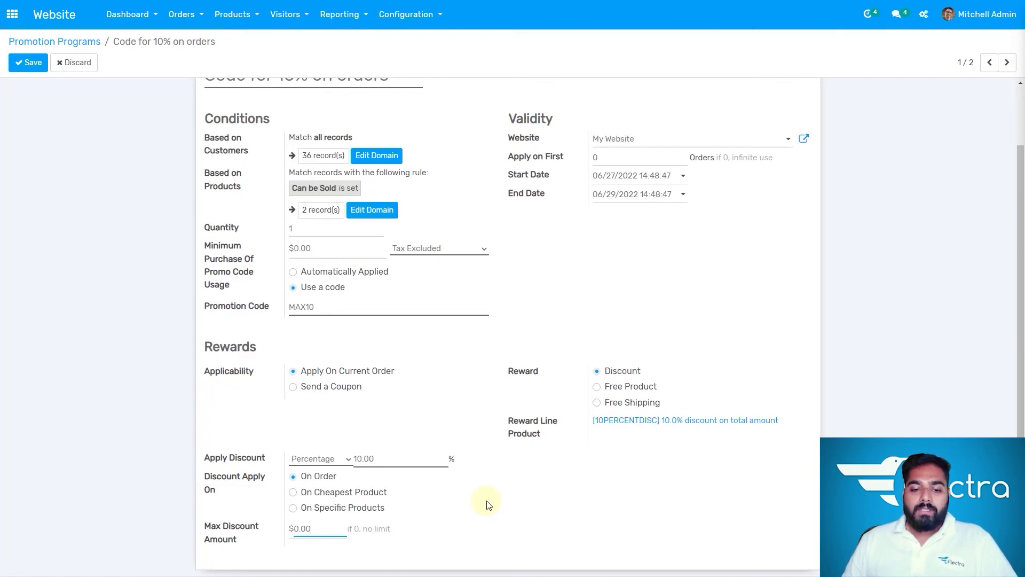
scroll(488, 505, "up", 2)
scroll(489, 504, "down", 2)
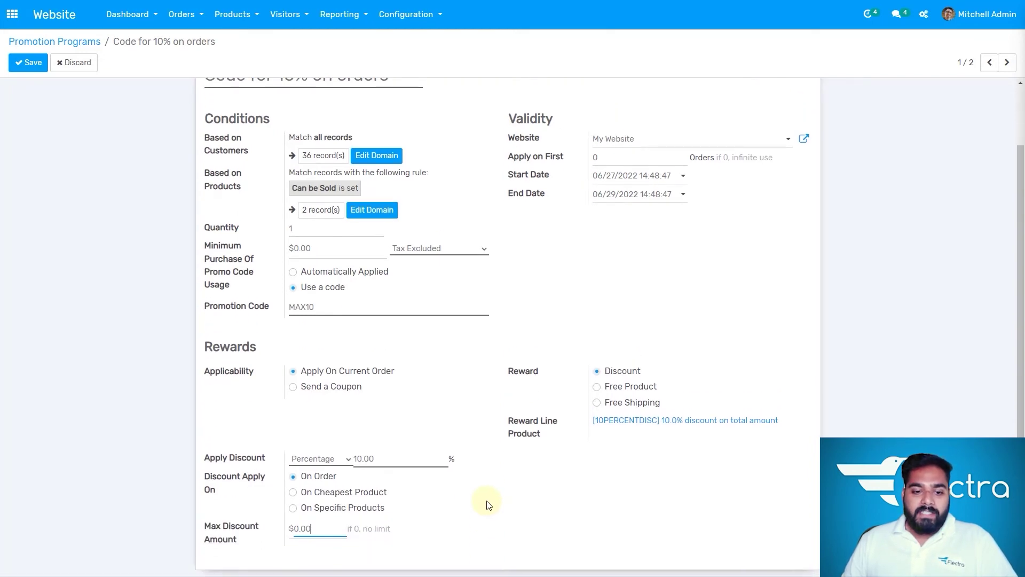
scroll(488, 502, "up", 2)
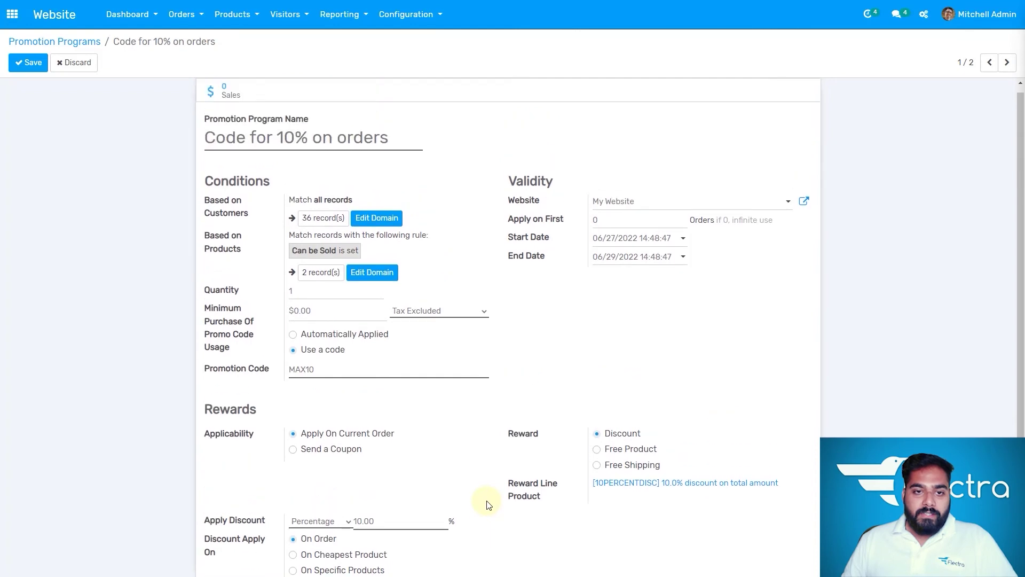
left_click(40, 66)
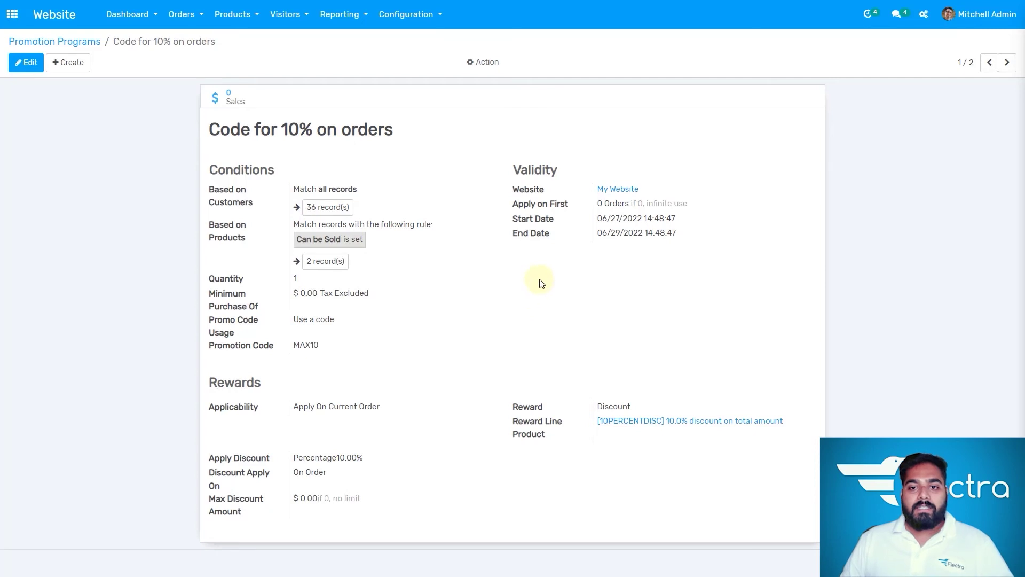
Select the promotion code MAX10 in the program and add one white T-shirt to the cart in the website shop
double_click(314, 345)
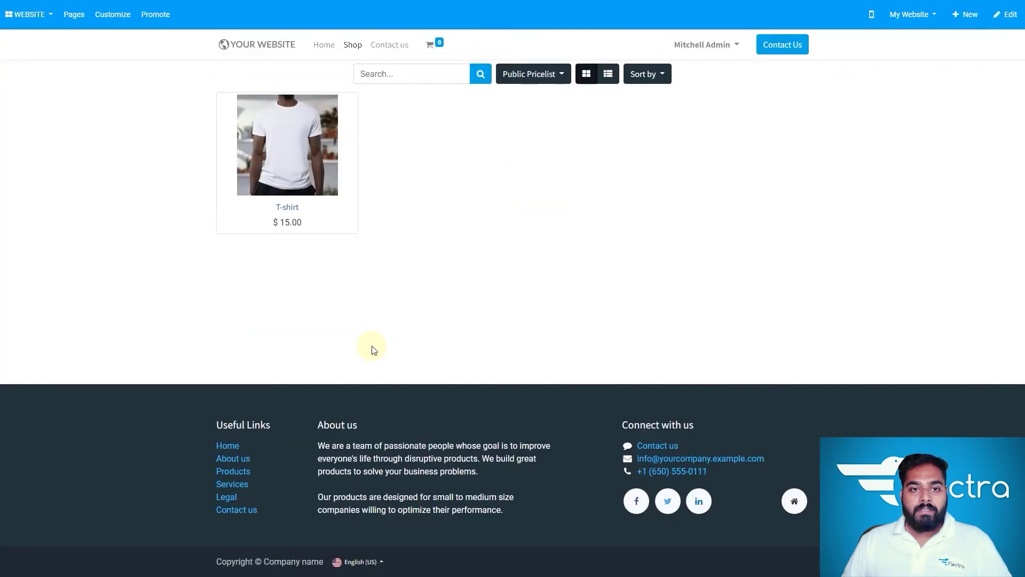
left_click(312, 158)
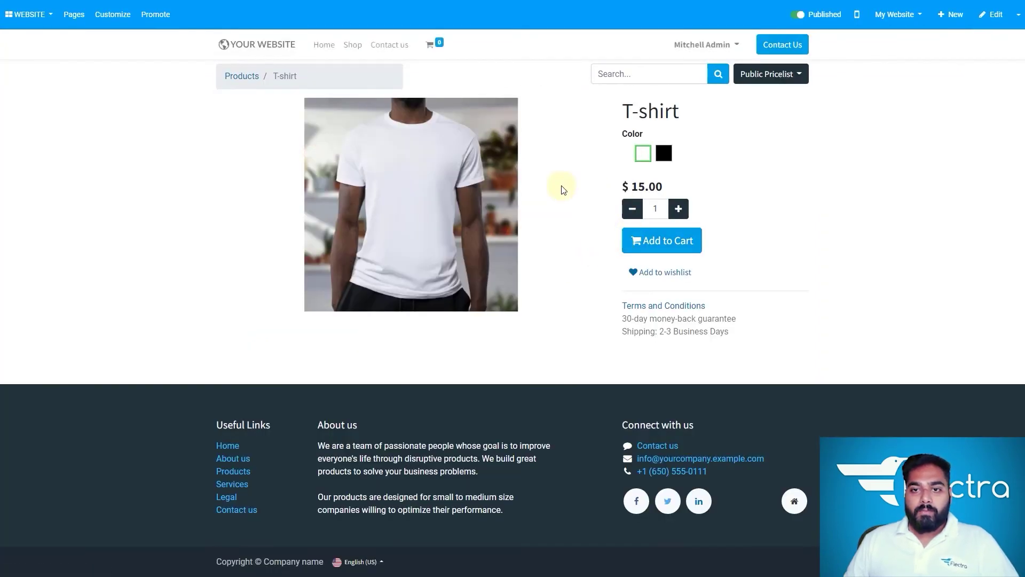
left_click(666, 247)
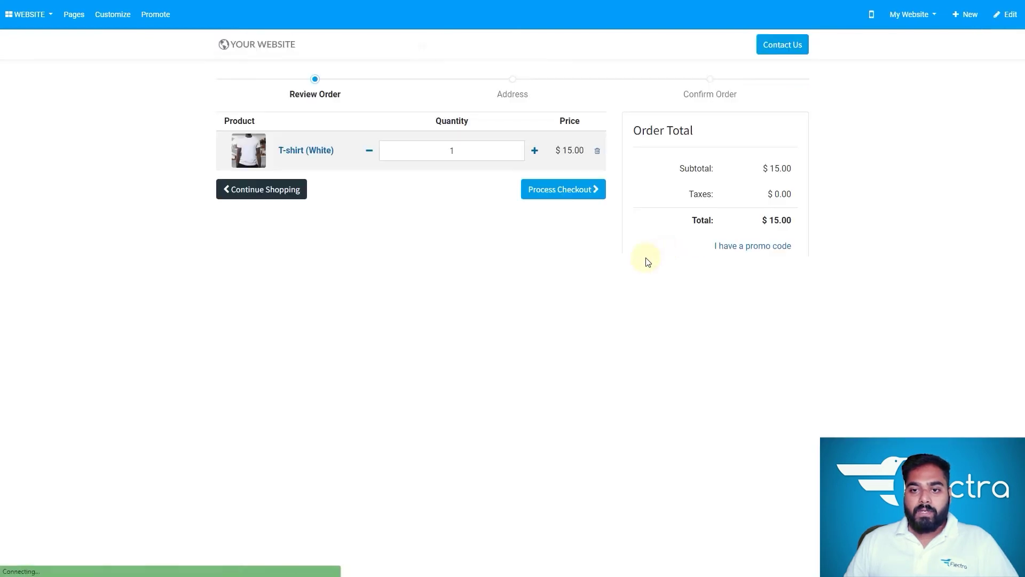
Proceed to the order confirmation for the white T-shirt and apply the promo code MAX10
left_click(755, 277)
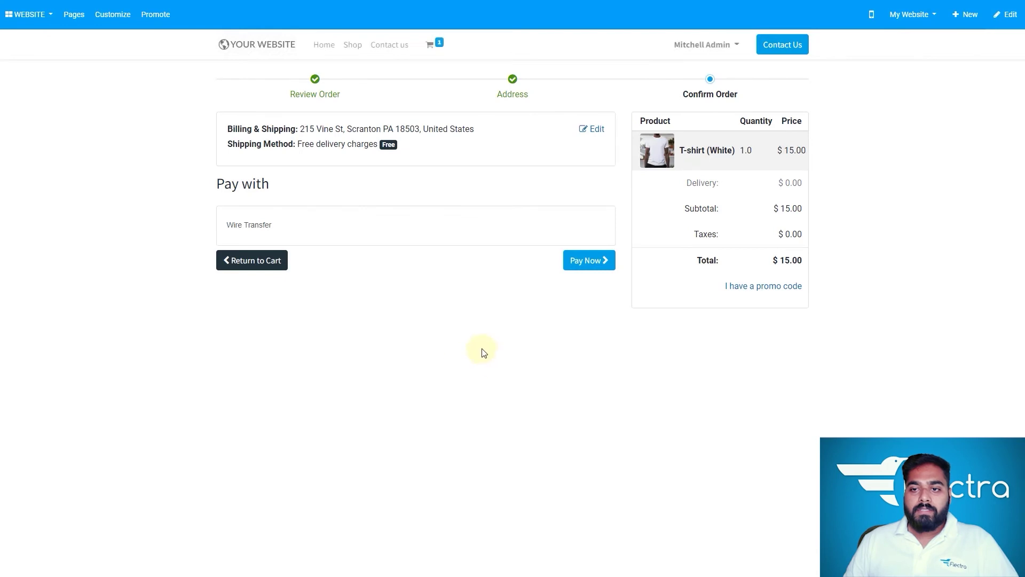
left_click(764, 287)
left_click(699, 287)
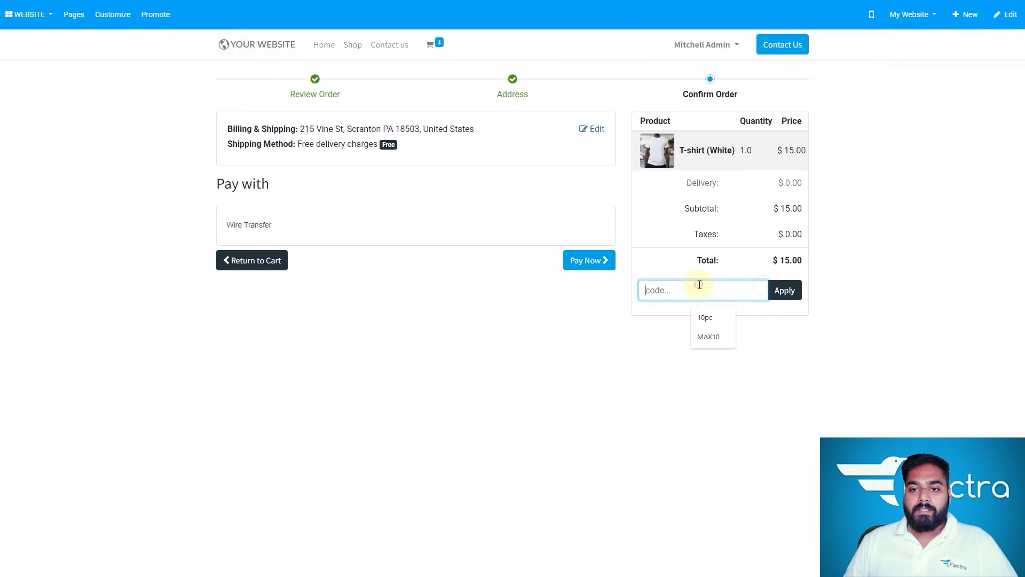
left_click(710, 336)
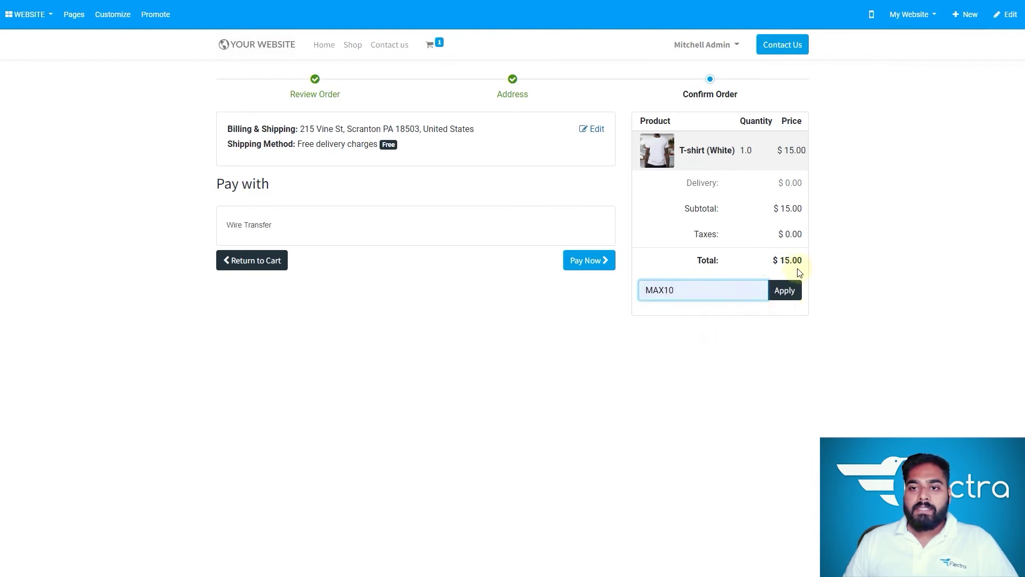
left_click(780, 294)
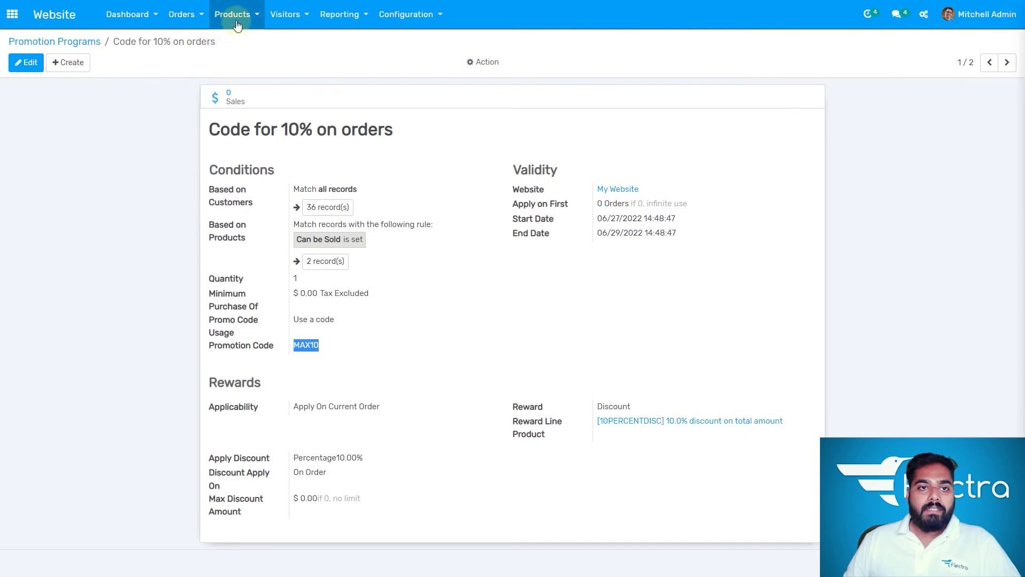
Open the coupon programs, review the conditions, validity and rewards of the 10% Discount program, and return to the list
left_click(233, 15)
left_click(235, 14)
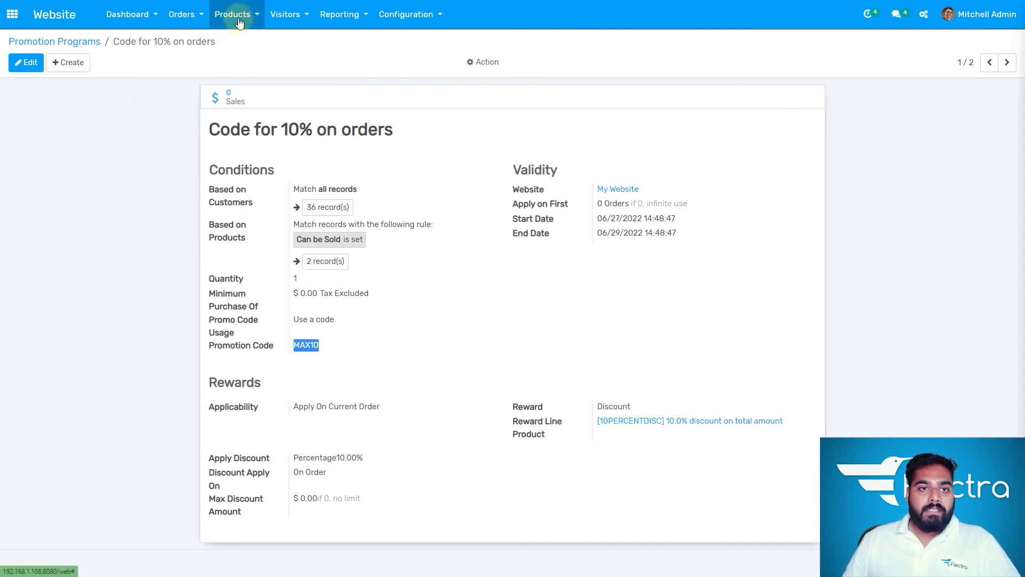
left_click(238, 16)
left_click(252, 105)
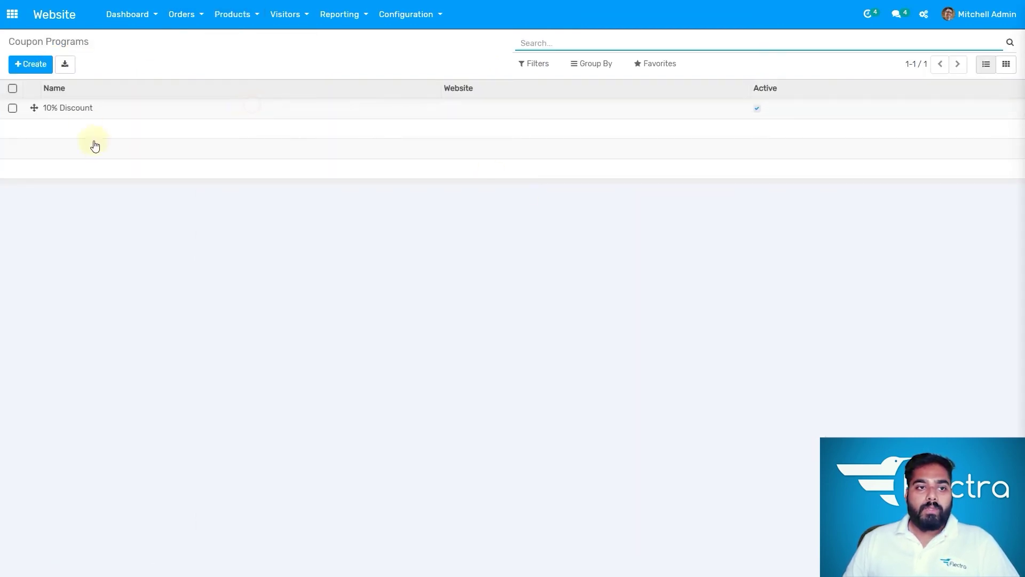
left_click(84, 109)
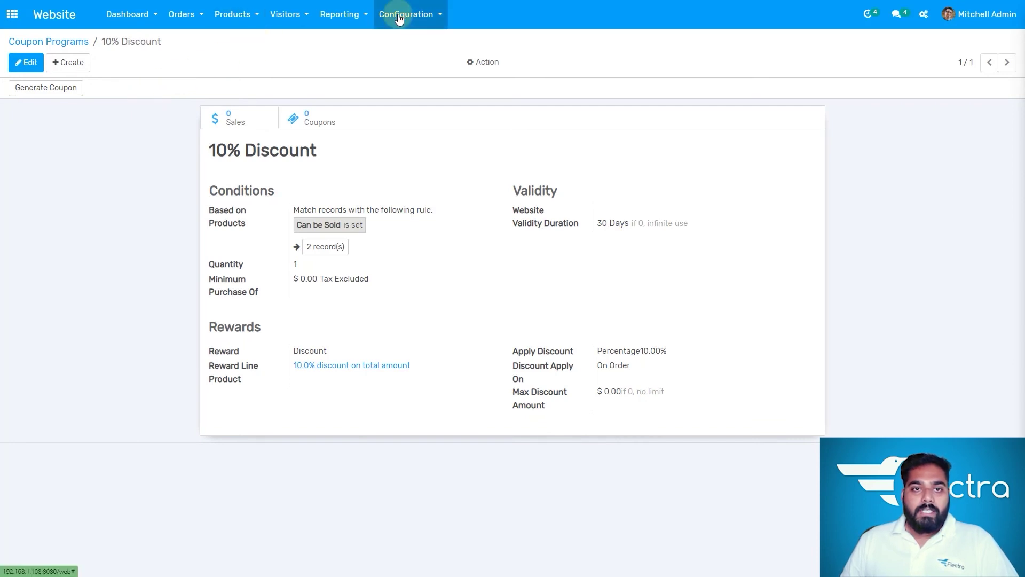
left_click(58, 42)
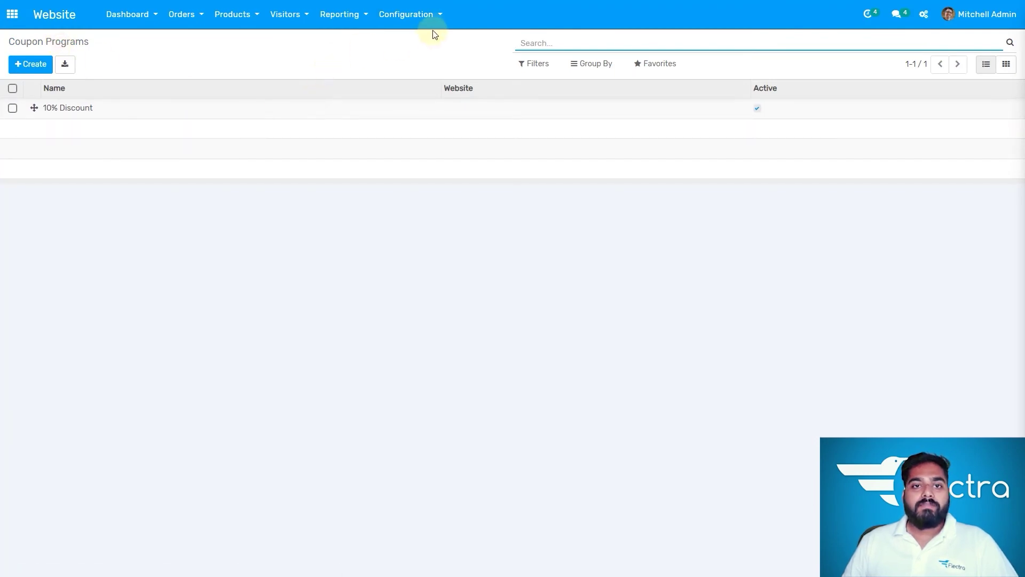
Open the payment acquirers and look through the available providers, including PayPal
left_click(427, 16)
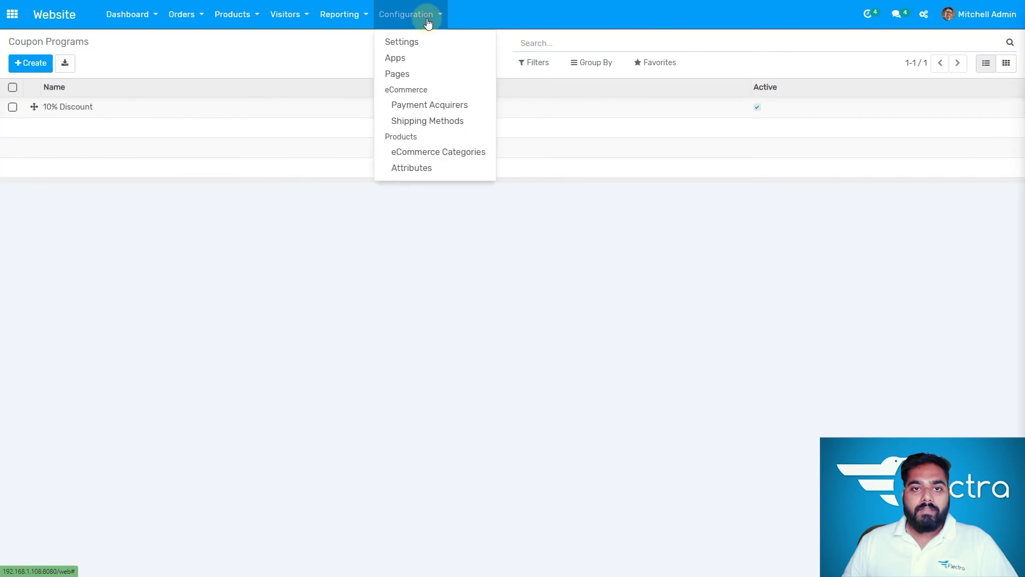
left_click(437, 107)
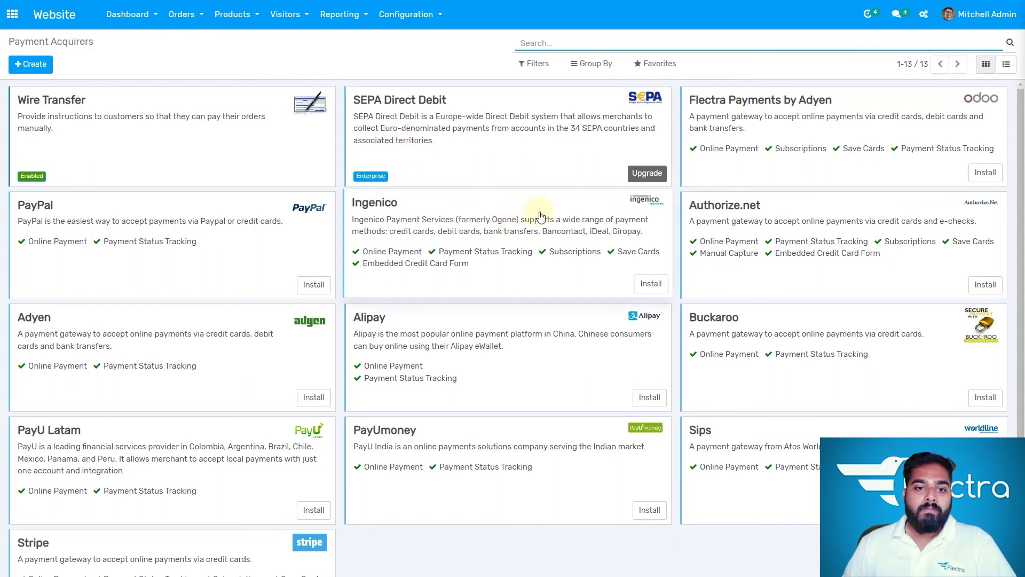
scroll(541, 216, "down", 1)
scroll(545, 236, "up", 1)
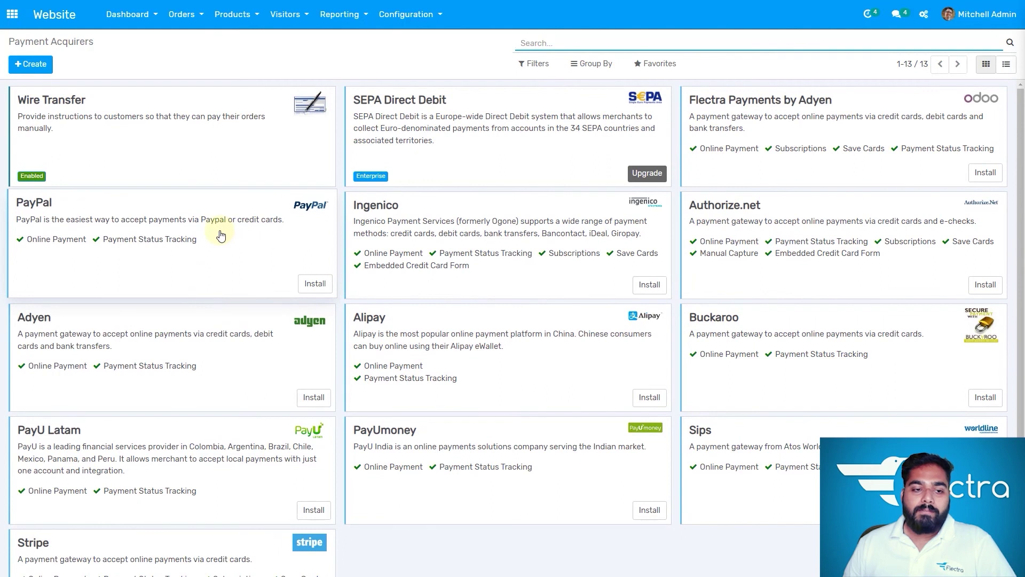
left_click(317, 288)
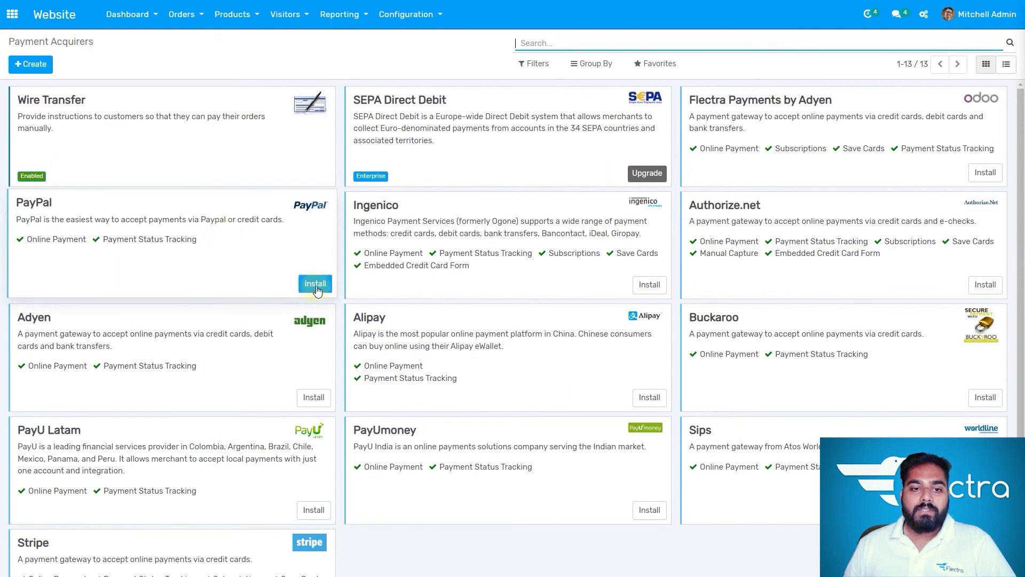
left_click(273, 271)
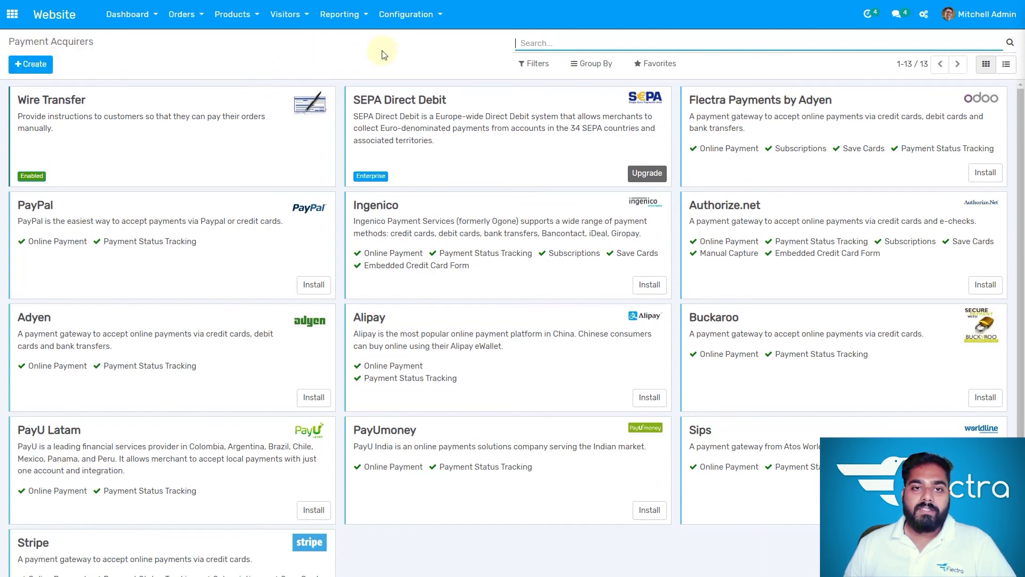
Open the shipping methods, review the Free delivery charges method and return to the list
left_click(402, 13)
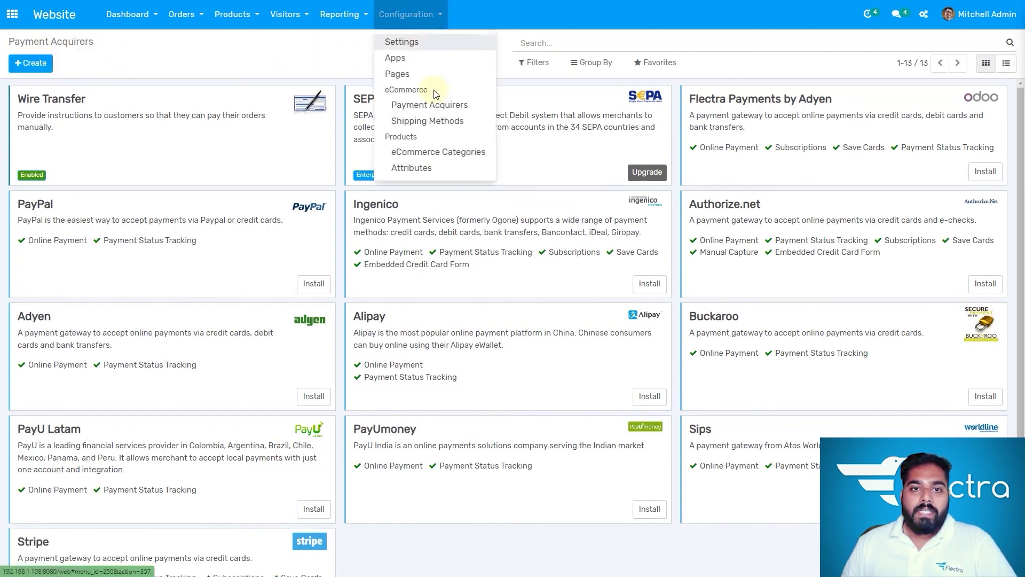
left_click(426, 119)
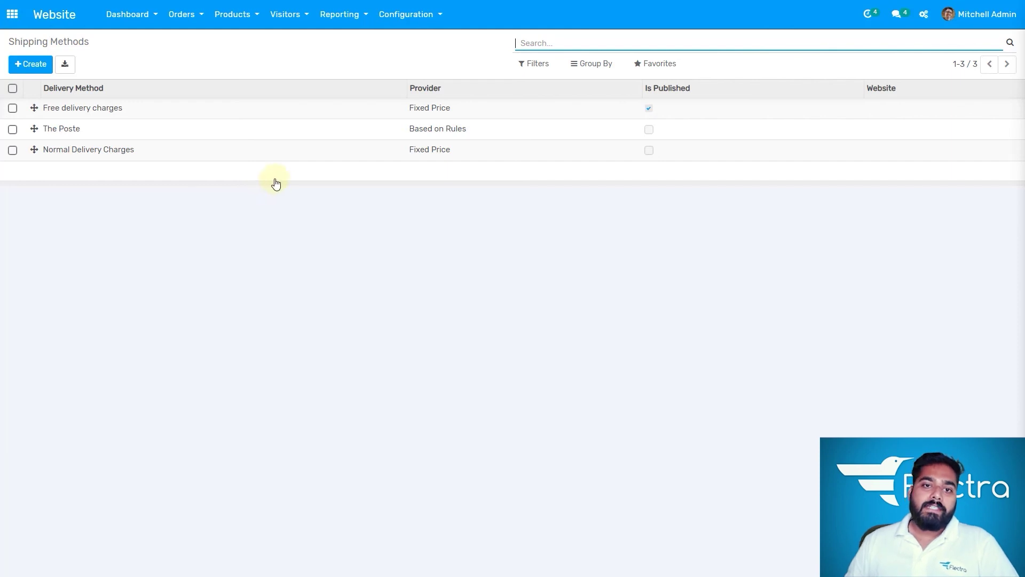
left_click(120, 108)
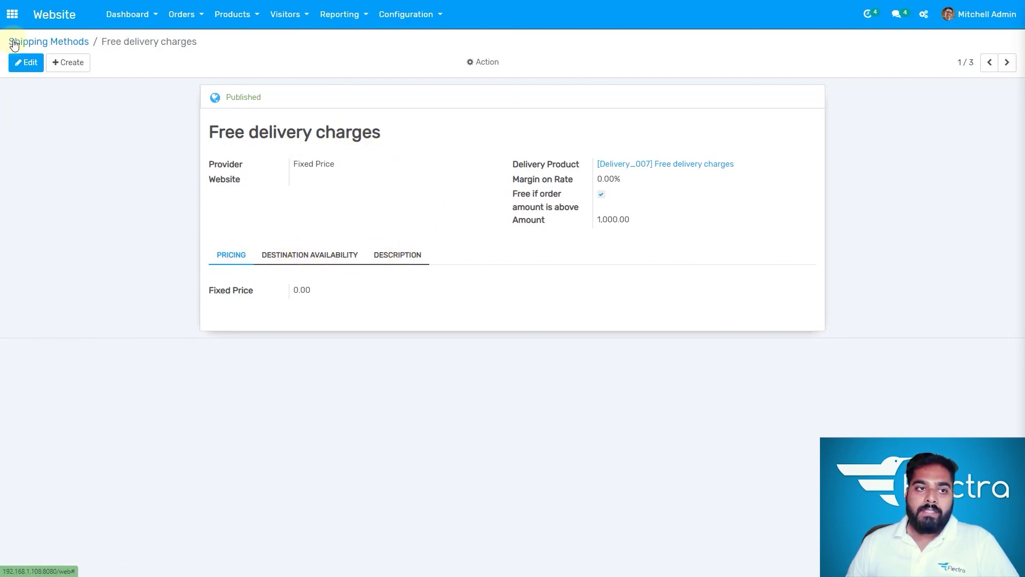
left_click(42, 42)
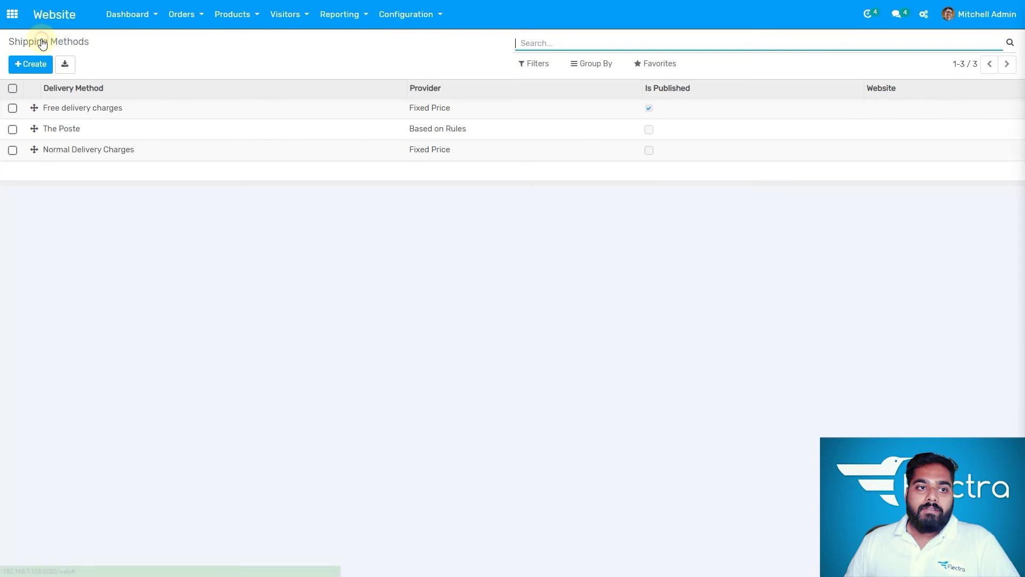
Open the Normal Delivery Charges shipping method for editing and check the available provider options
left_click(121, 154)
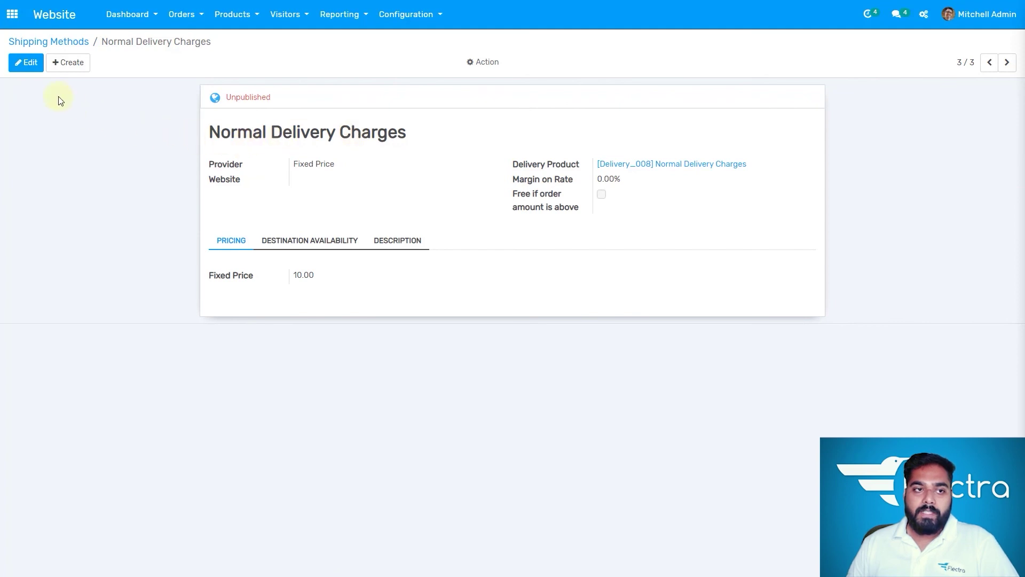
left_click(38, 62)
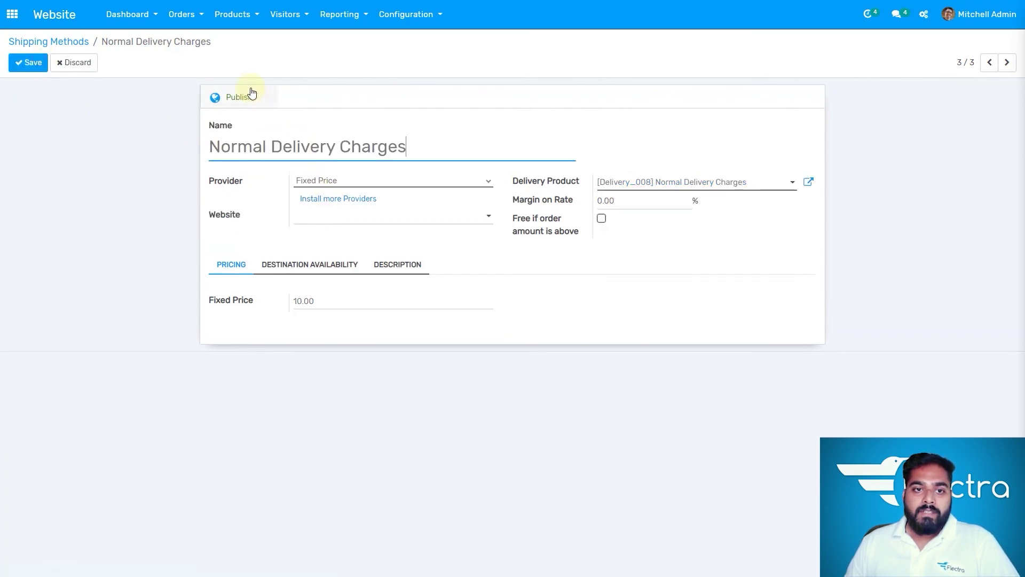
left_click(397, 189)
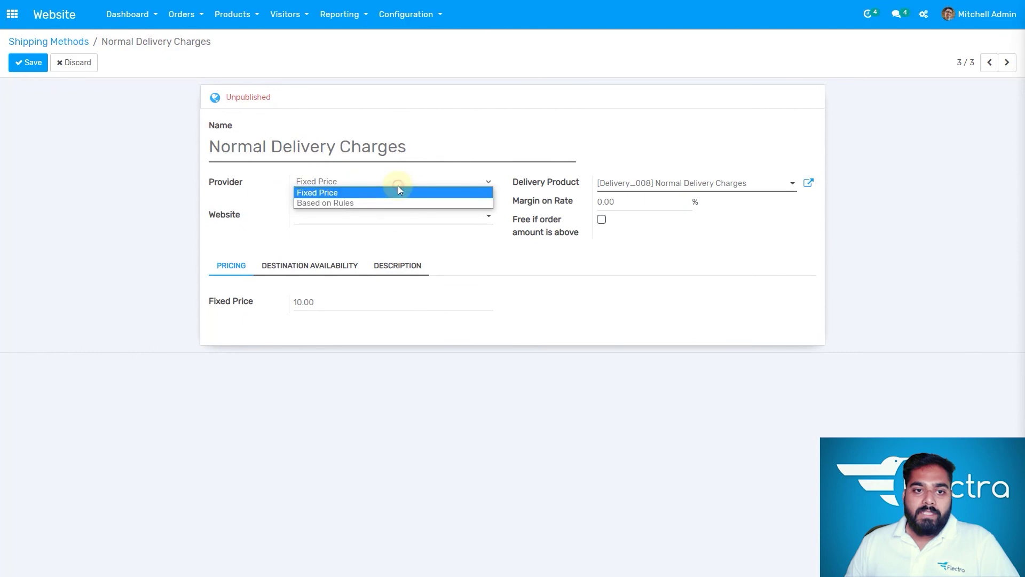
left_click(399, 185)
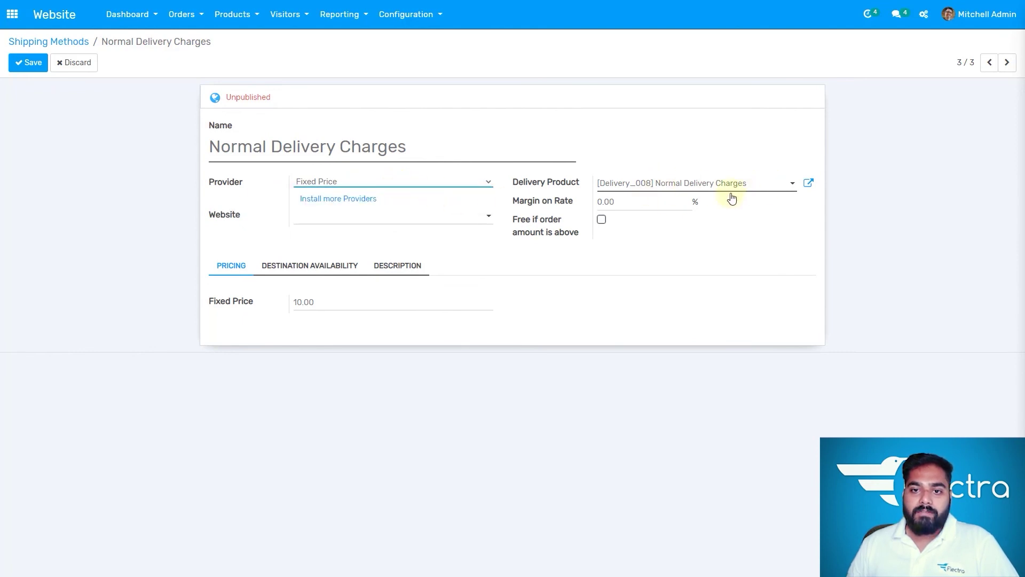
Try making Normal Delivery Charges free for orders above an amount of 100, and switch the option off again
left_click(582, 237)
triple_click(581, 235)
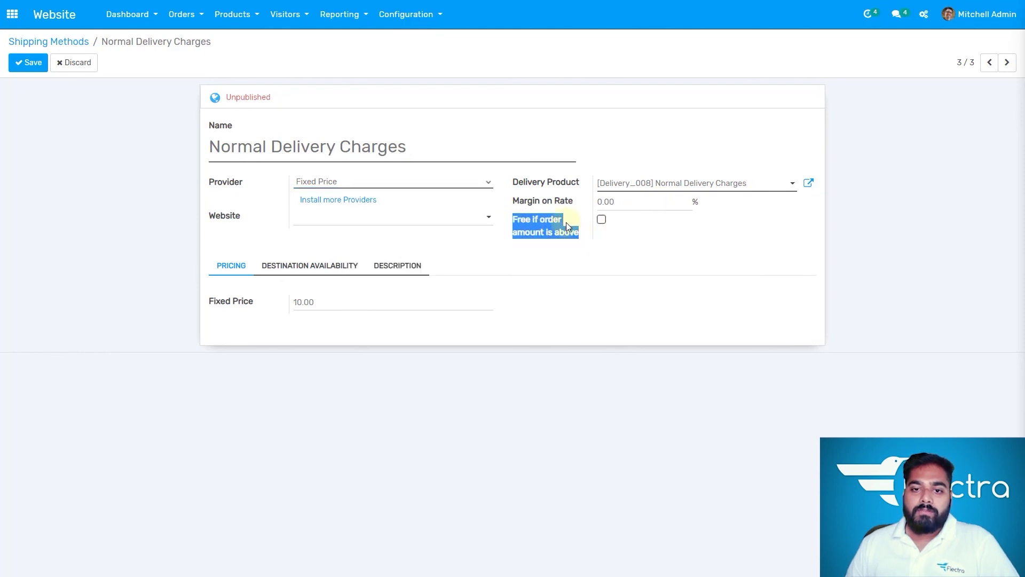
left_click(602, 220)
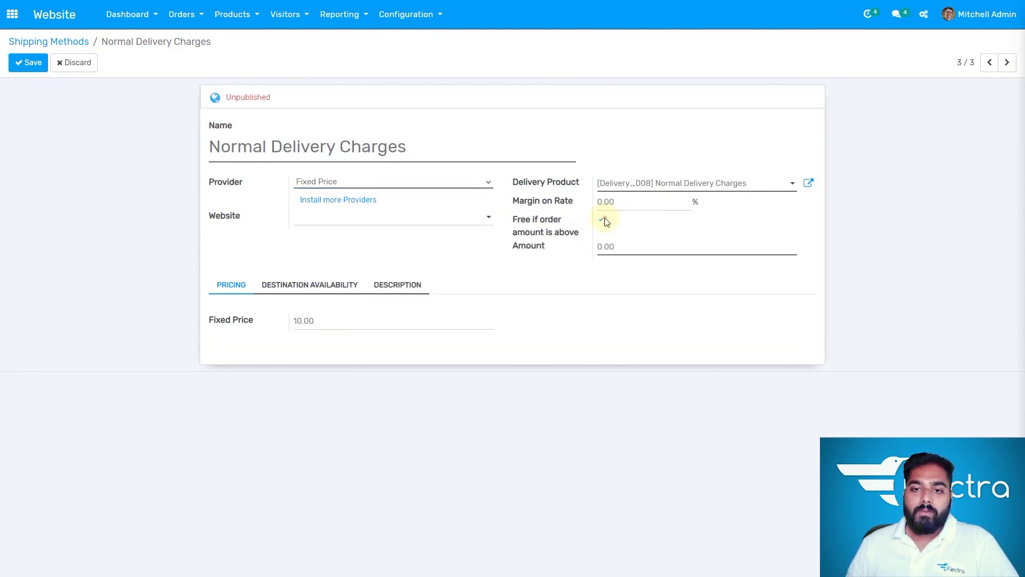
left_click(641, 250)
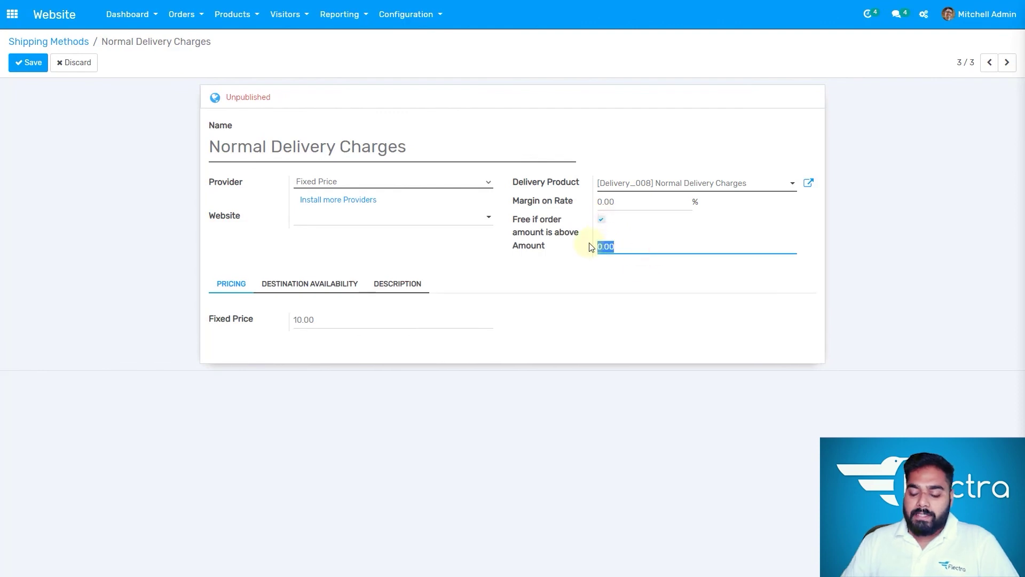
type("100")
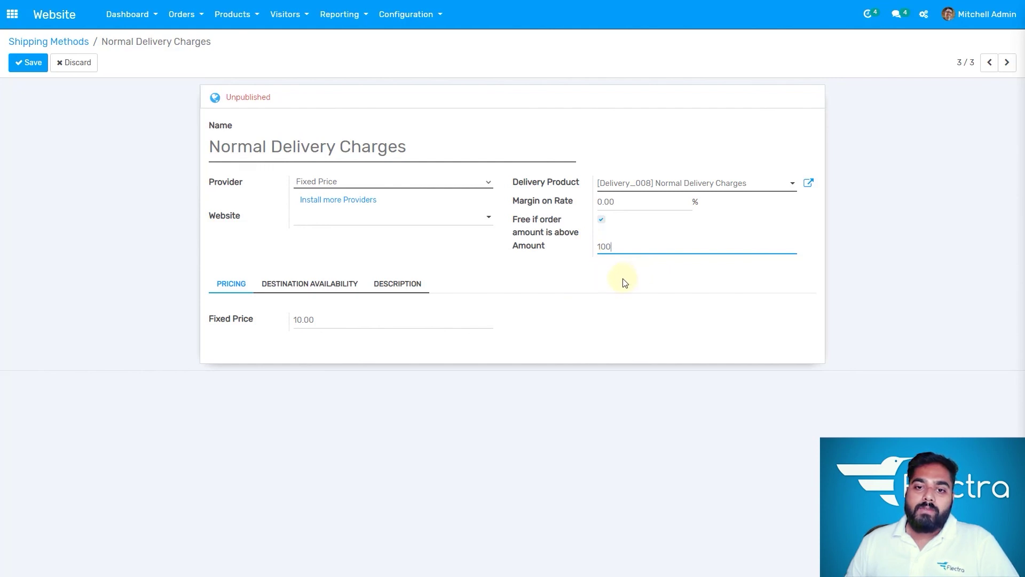
left_click(601, 221)
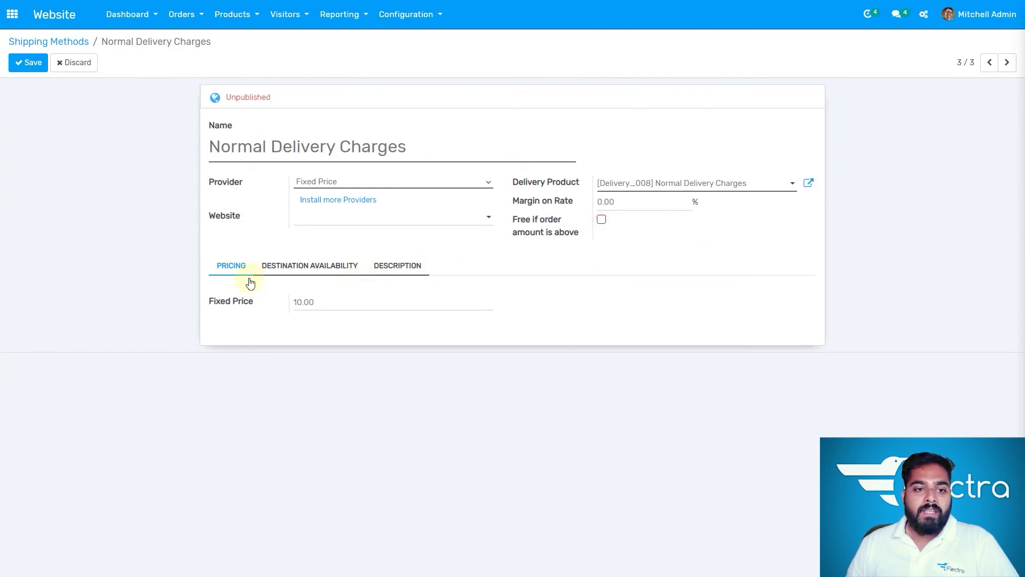
Review the fixed price, destination availability and description settings of Normal Delivery Charges and save the shipping method
left_click(339, 302)
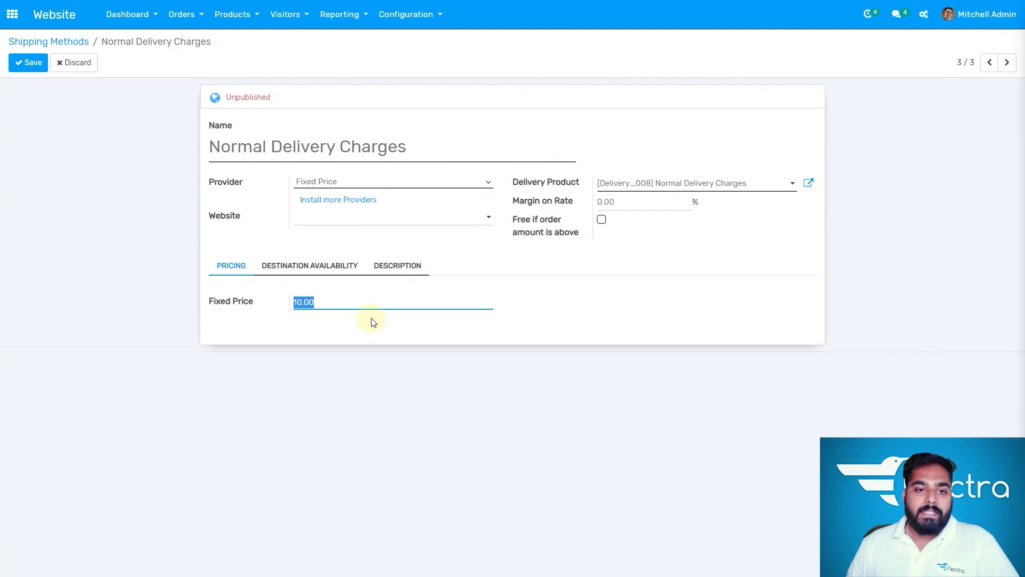
left_click(320, 266)
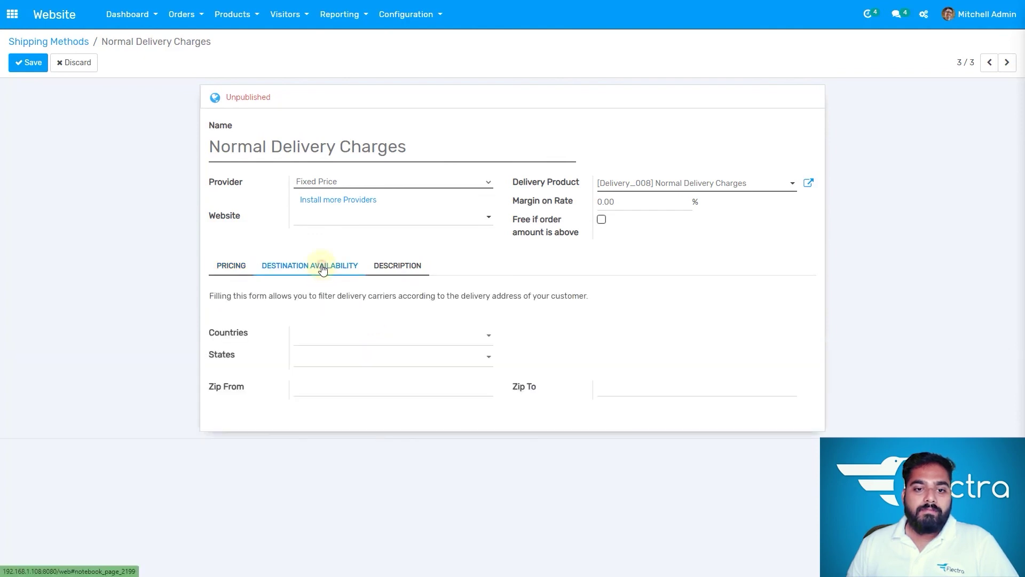
left_click(401, 271)
left_click(233, 266)
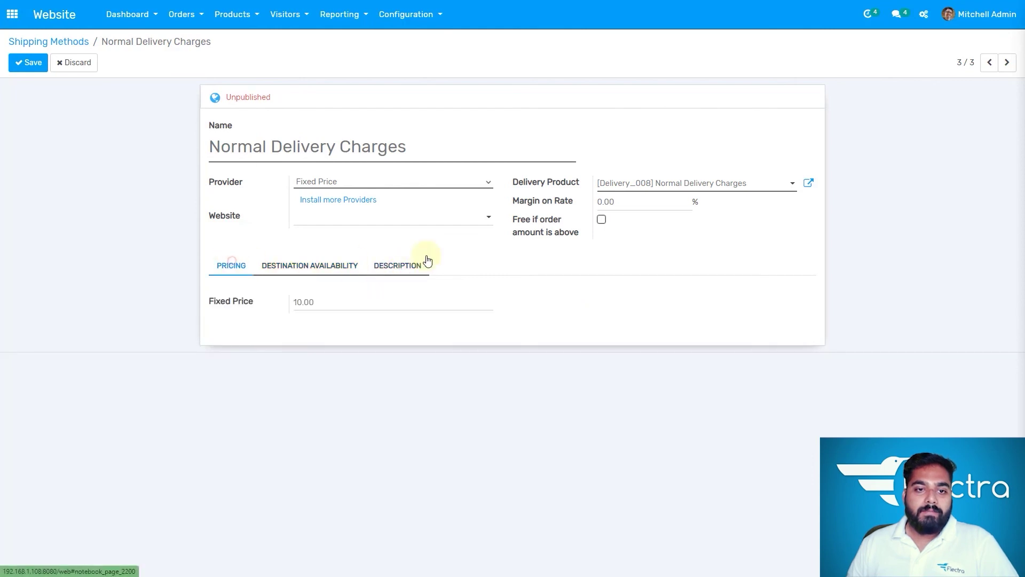
left_click(76, 47)
left_click(394, 97)
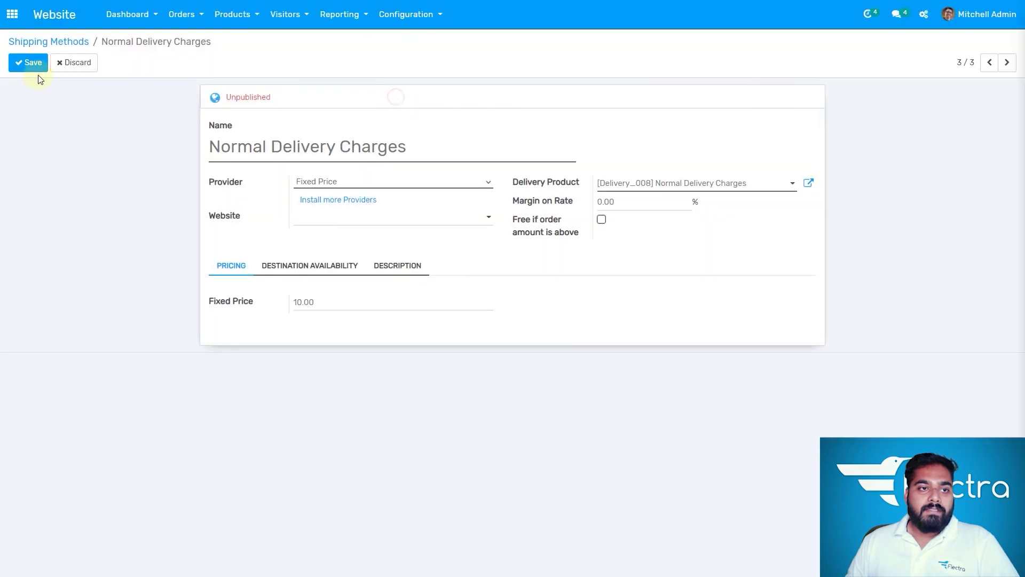
left_click(32, 62)
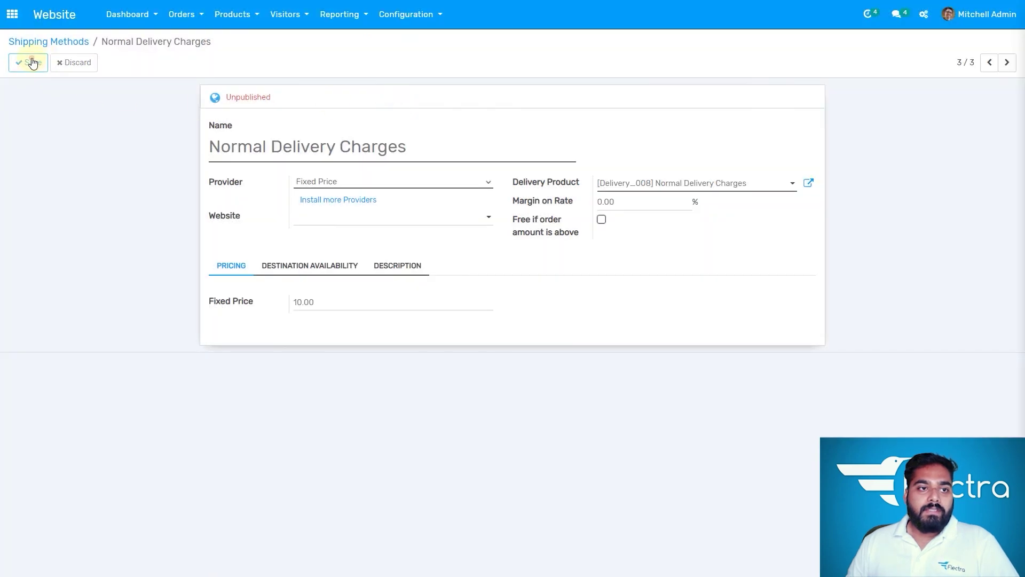
Leave the Normal Delivery Charges record and return to the shipping methods list
left_click(415, 14)
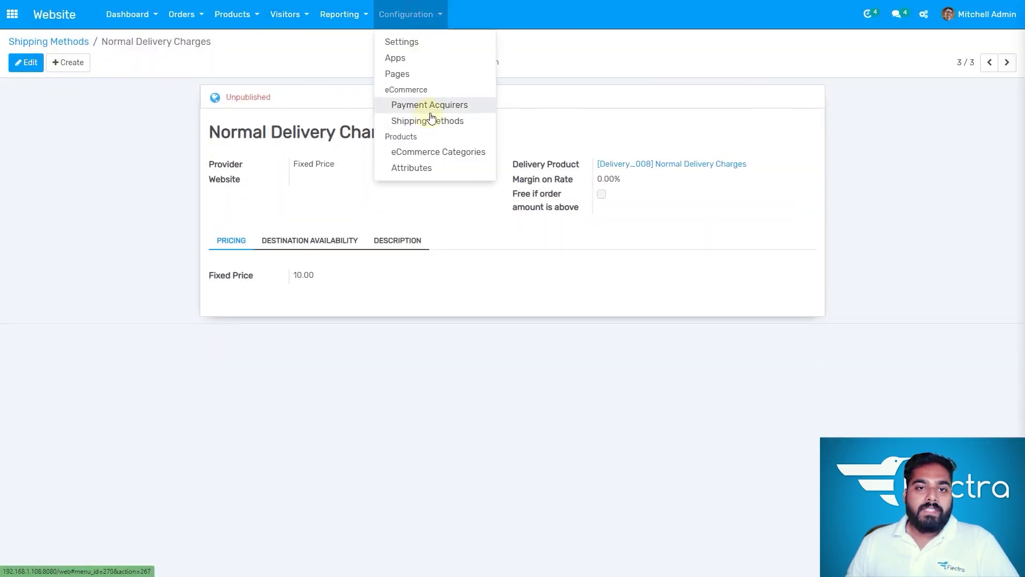
left_click(304, 67)
left_click(43, 46)
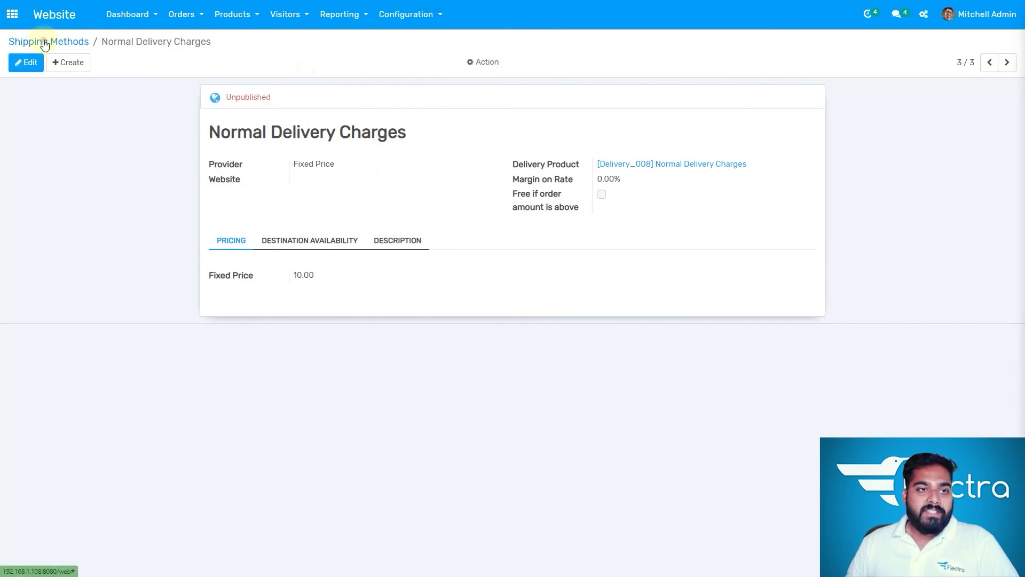